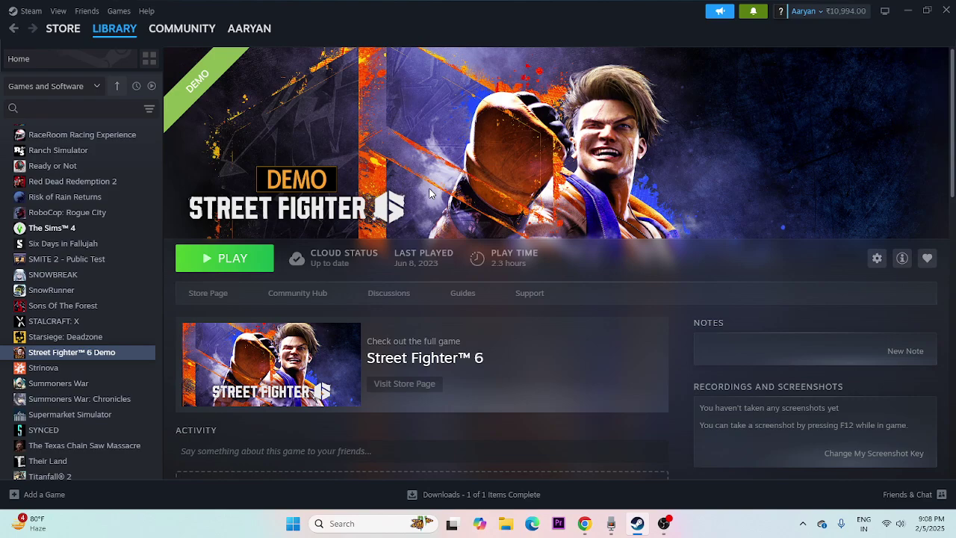
# Step: View the computer's power options and close them without choosing one
pyautogui.click(293, 525)
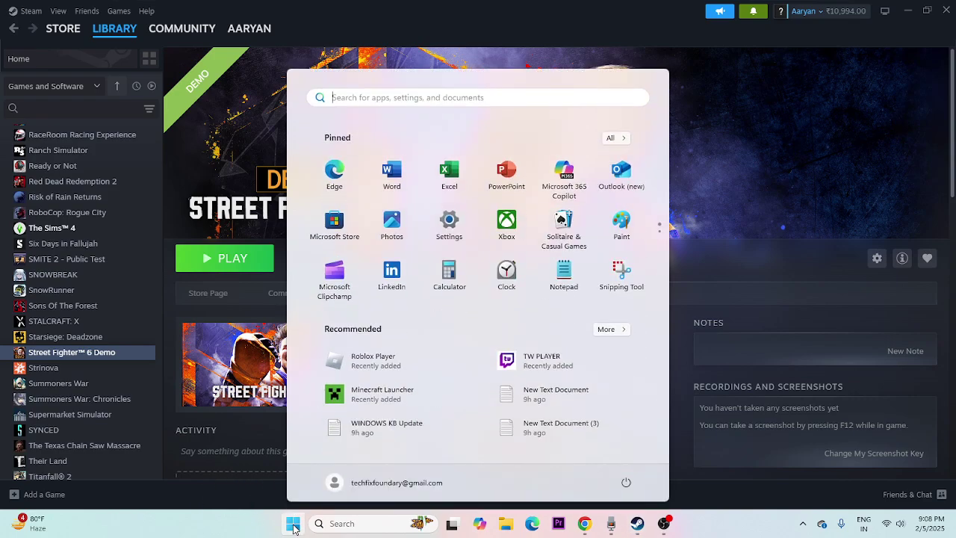
pyautogui.click(627, 484)
pyautogui.press('Escape')
pyautogui.press('Escape')
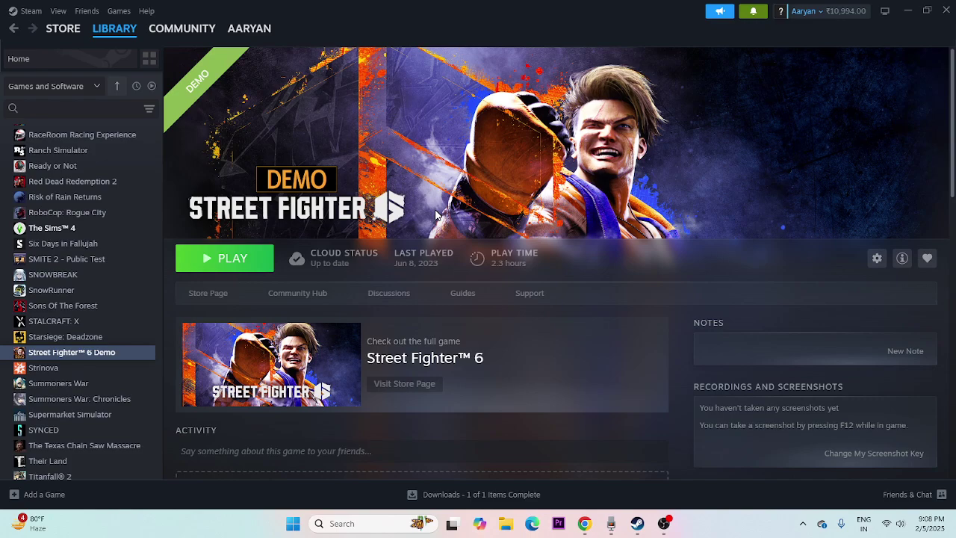
# Step: Check which drive holds the installed files of Street Fighter 6 Demo in its Steam properties, and close Steam
pyautogui.rightClick(45, 354)
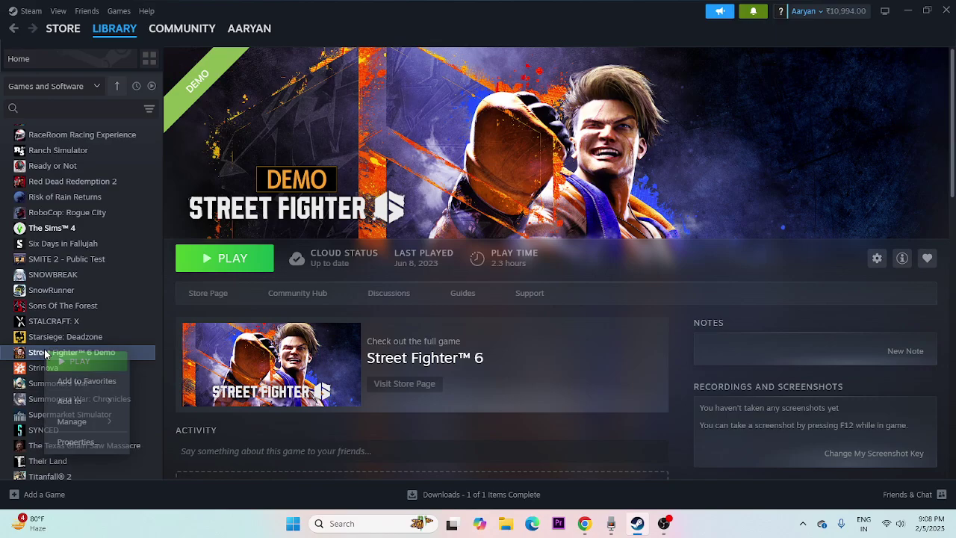
pyautogui.click(67, 442)
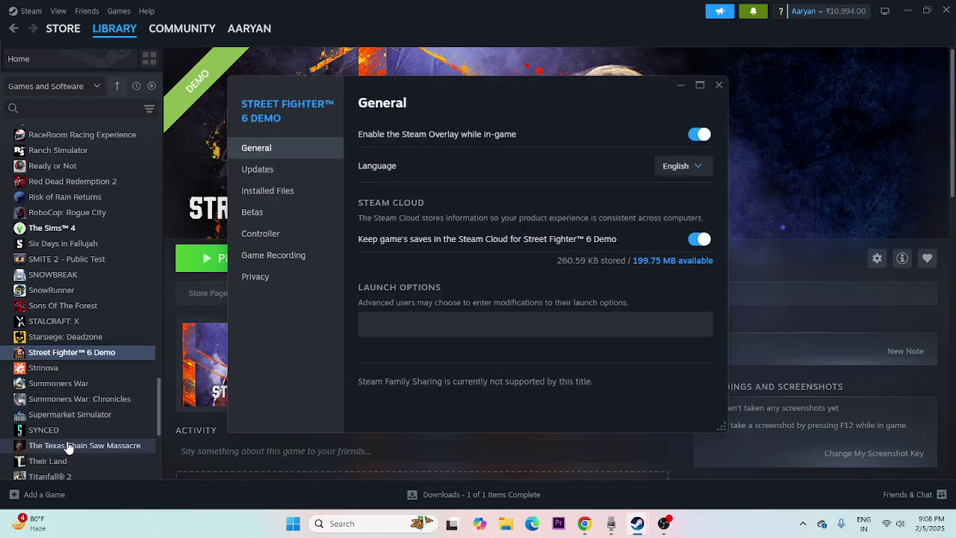
pyautogui.click(280, 192)
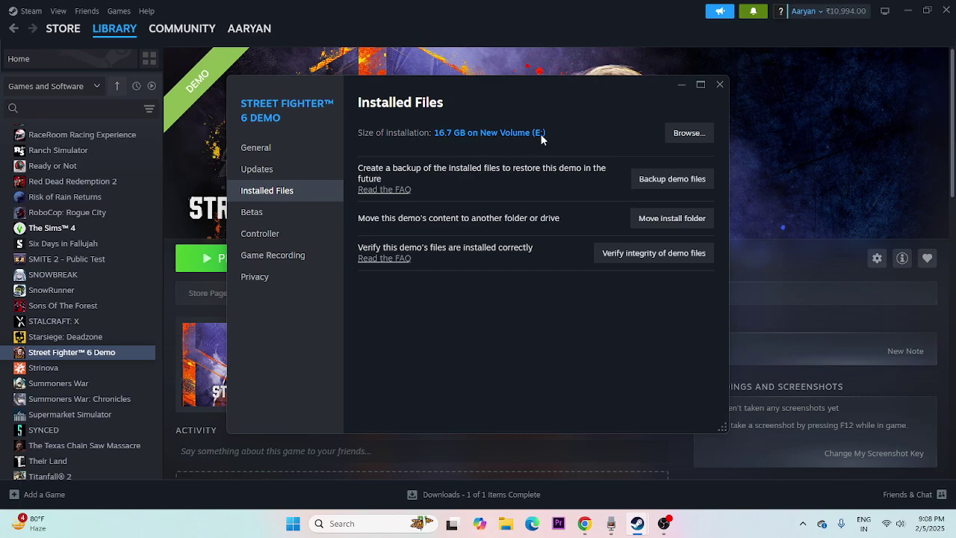
pyautogui.click(719, 85)
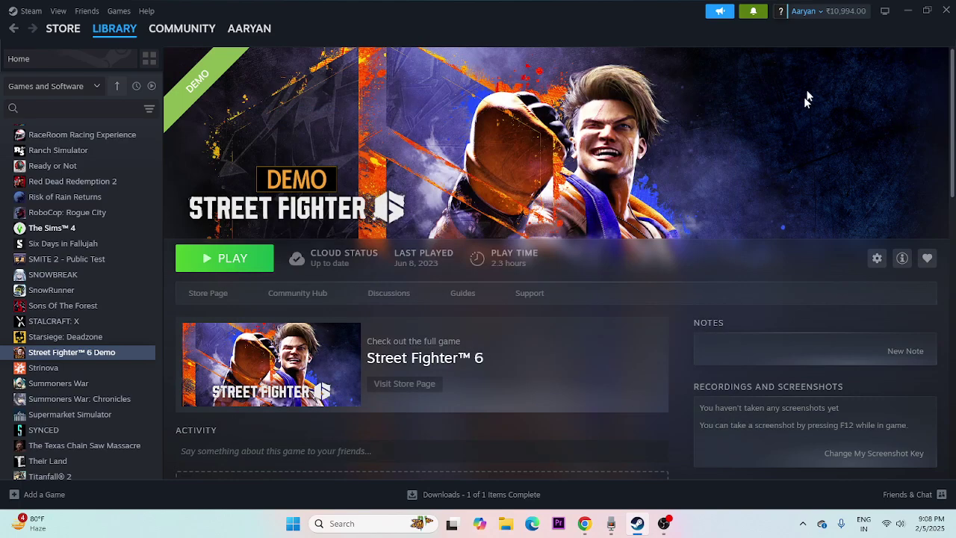
pyautogui.click(951, 16)
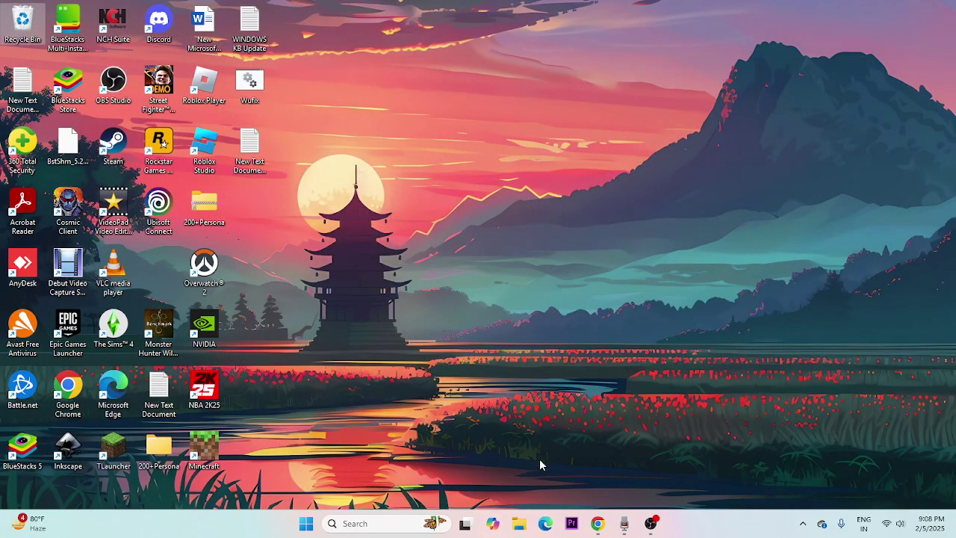
# Step: Open the Street Fighter 6 Demo folder in File Explorer, at E:\SteamLibrary\steamapps\common
pyautogui.click(519, 523)
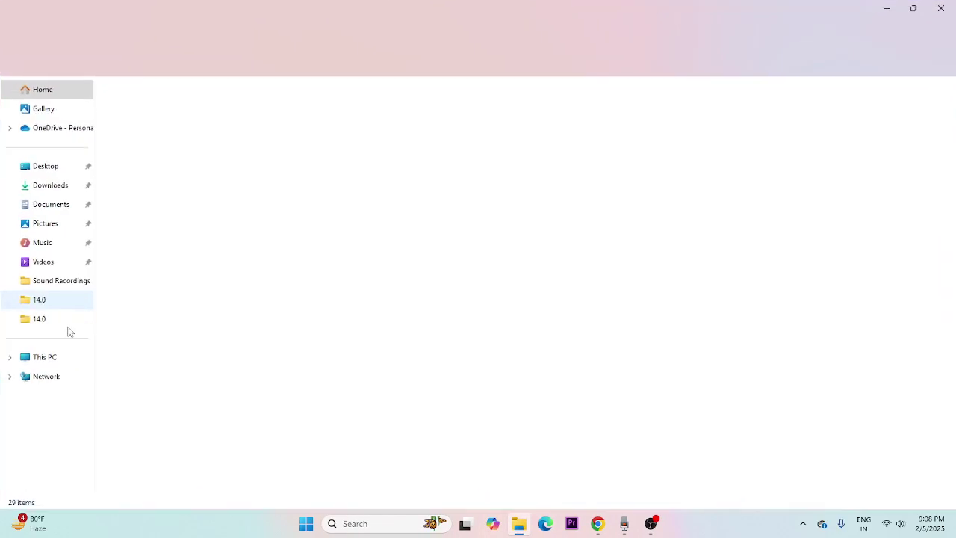
pyautogui.click(68, 356)
pyautogui.click(482, 117)
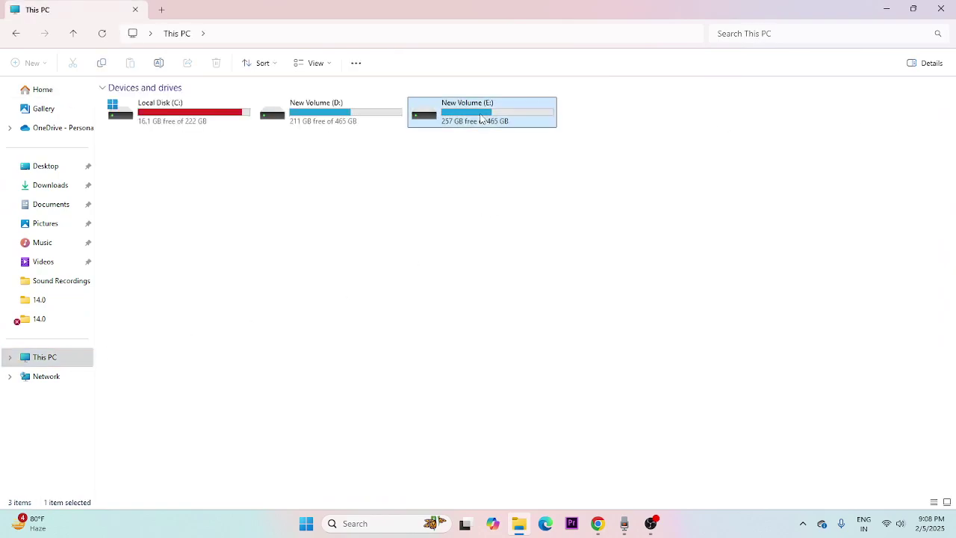
pyautogui.doubleClick(482, 117)
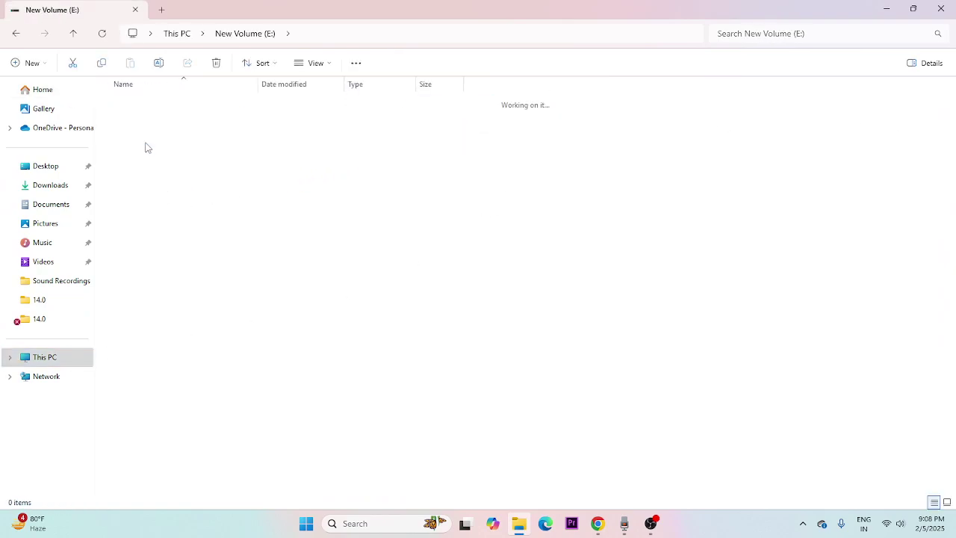
pyautogui.doubleClick(150, 111)
pyautogui.doubleClick(150, 106)
pyautogui.click(142, 105)
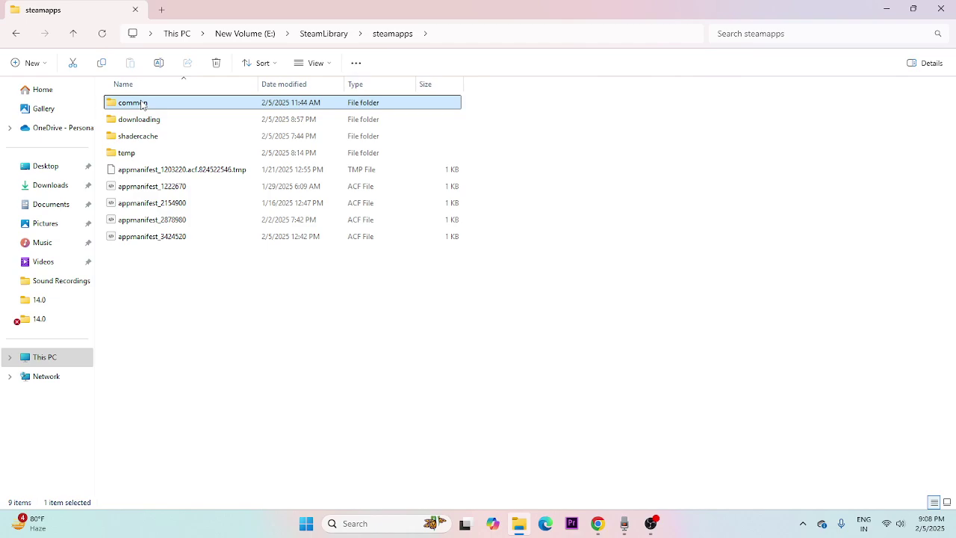
pyautogui.doubleClick(142, 104)
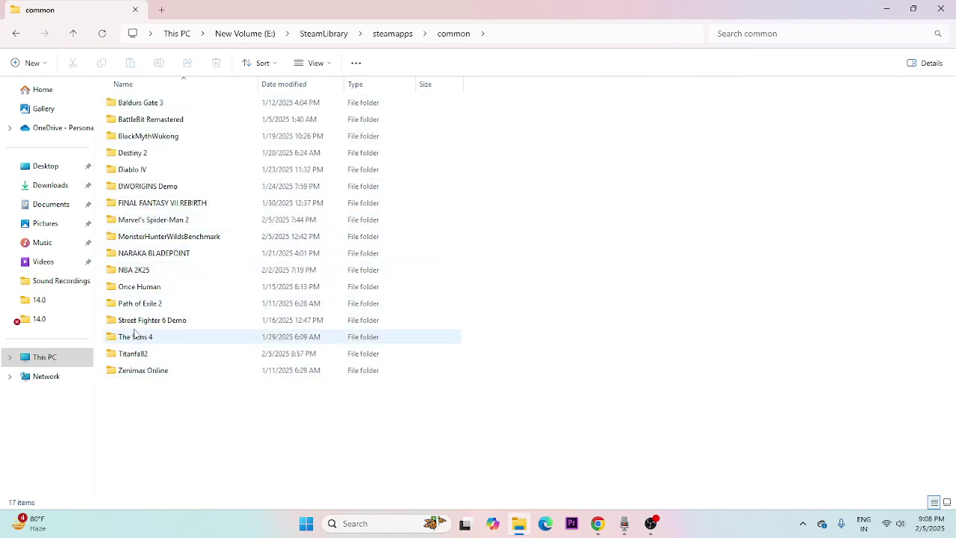
pyautogui.doubleClick(188, 321)
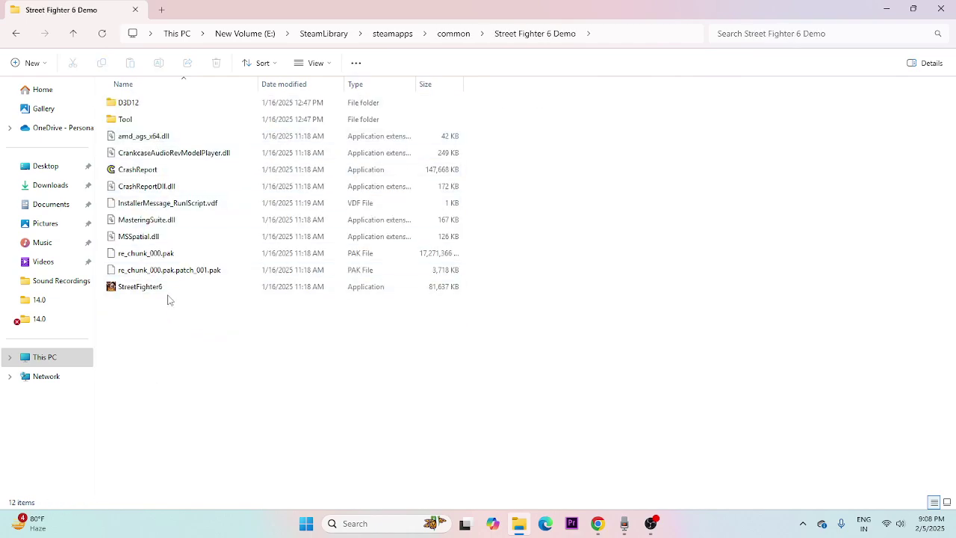
# Step: Enable compatibility mode for the StreetFighter6 application in its properties, choose Windows 7 and apply it
pyautogui.click(169, 289)
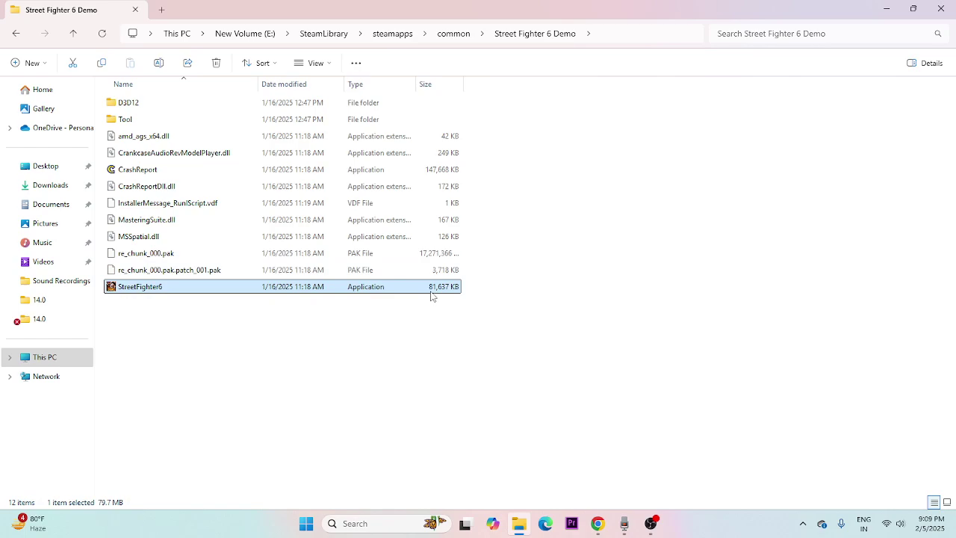
pyautogui.click(326, 342)
pyautogui.click(353, 291)
pyautogui.rightClick(376, 290)
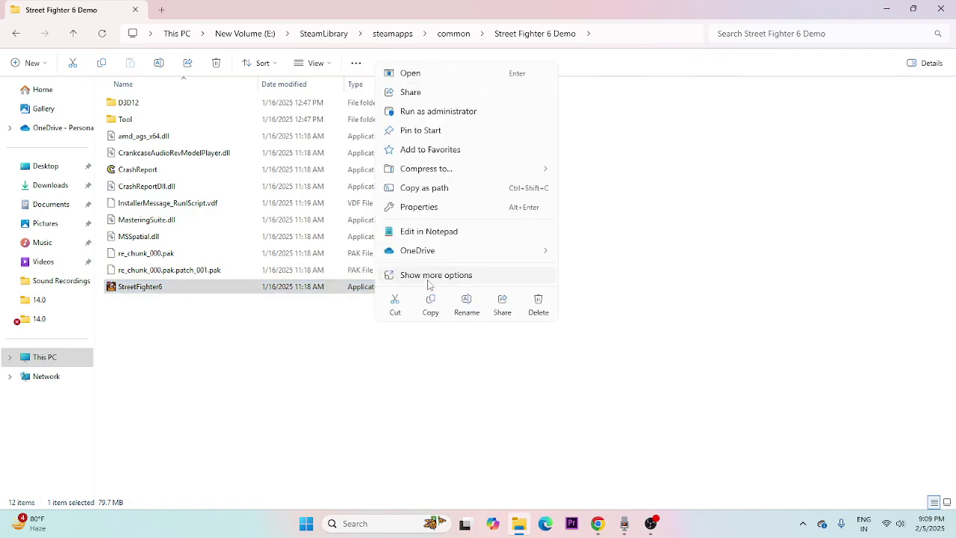
pyautogui.click(426, 394)
pyautogui.click(412, 499)
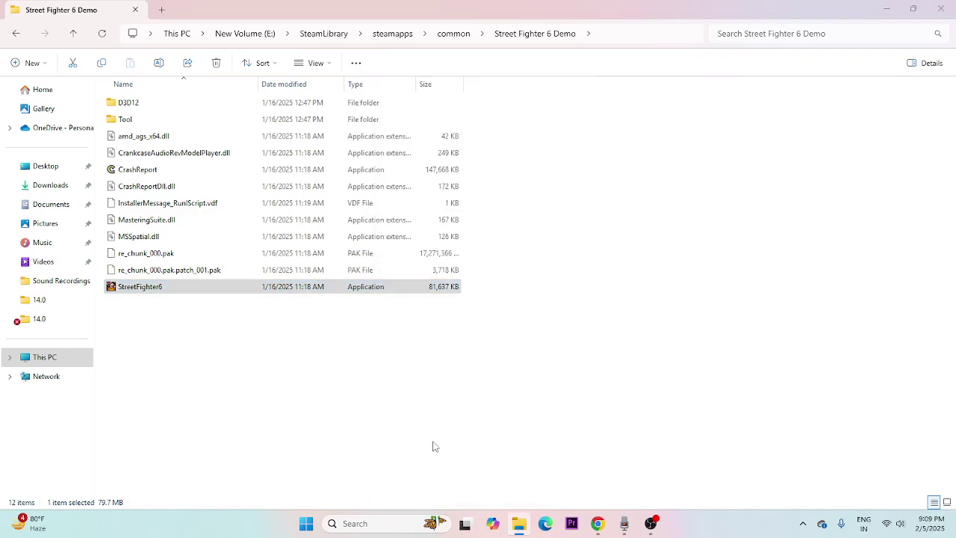
pyautogui.click(486, 207)
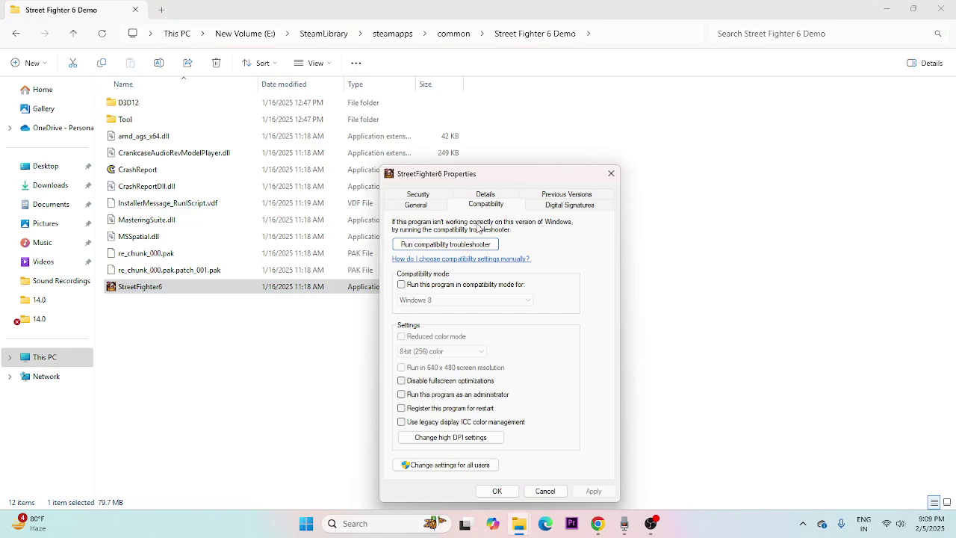
pyautogui.click(417, 287)
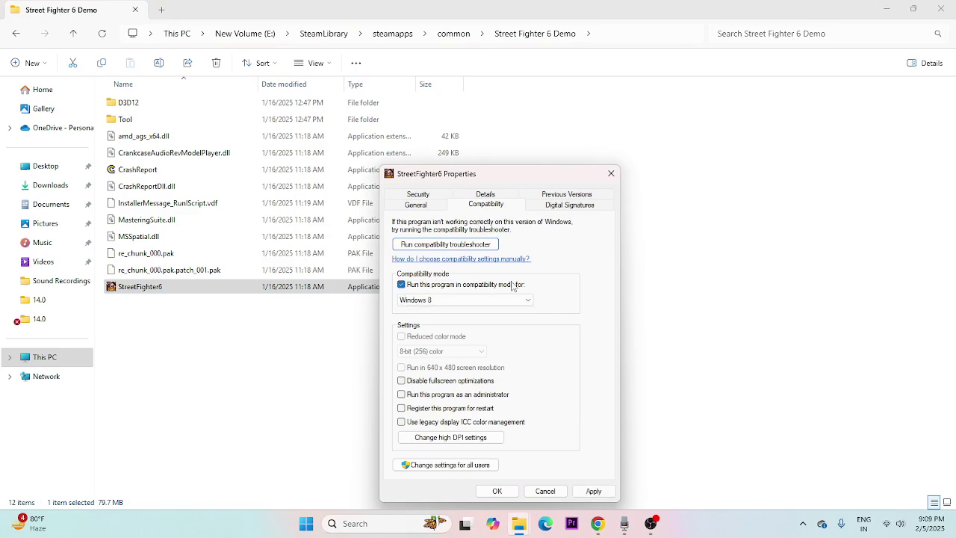
pyautogui.click(438, 300)
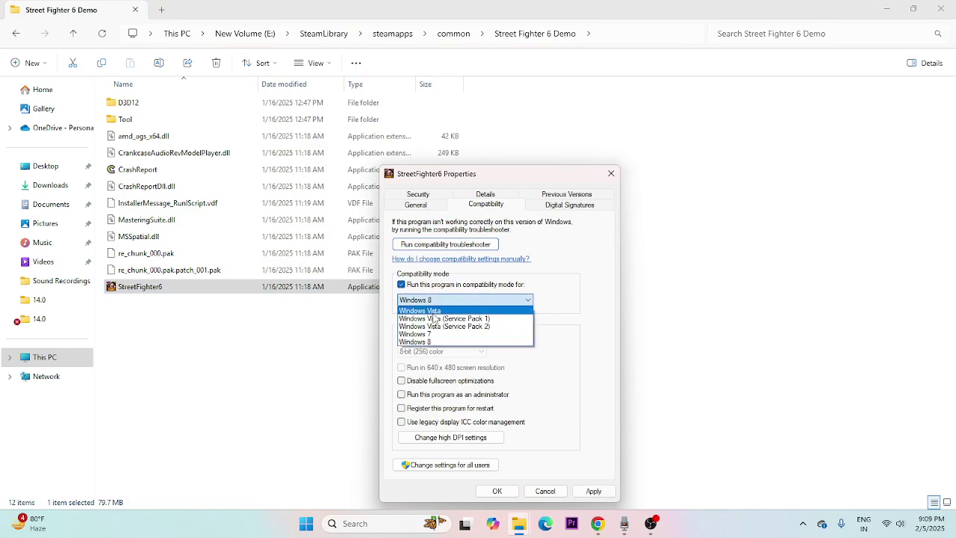
pyautogui.click(433, 335)
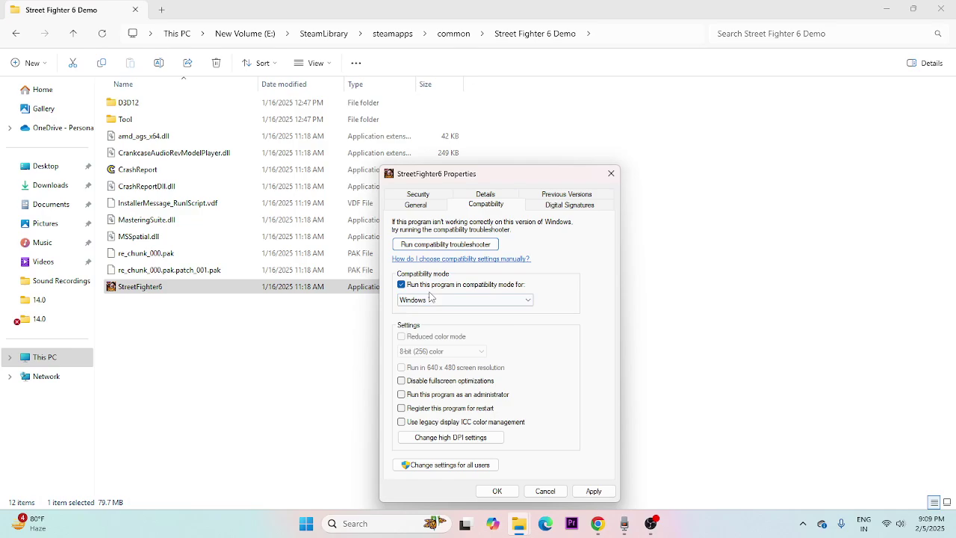
pyautogui.click(594, 491)
# Step: Switch StreetFighter6's compatibility mode to Windows 8, apply the change and close its properties
pyautogui.click(451, 302)
pyautogui.click(422, 342)
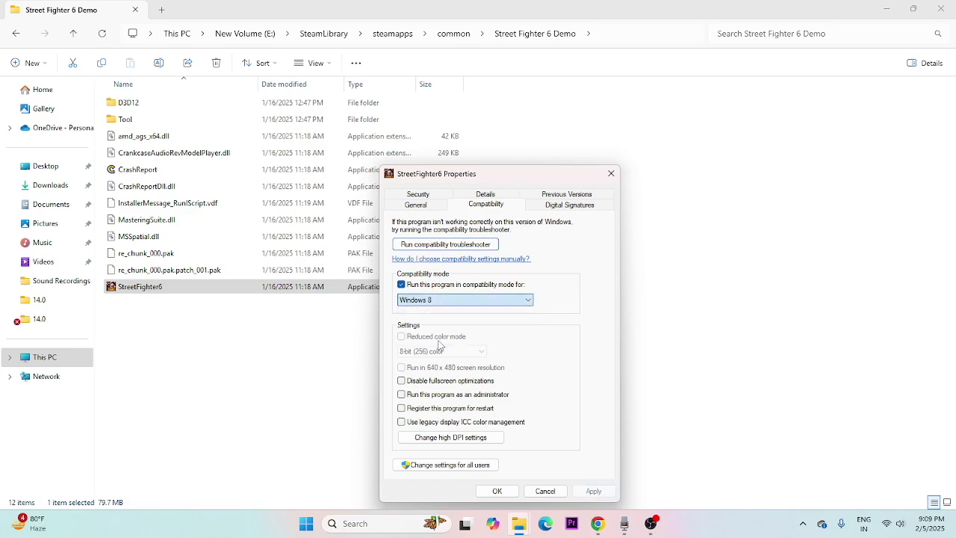
pyautogui.click(594, 491)
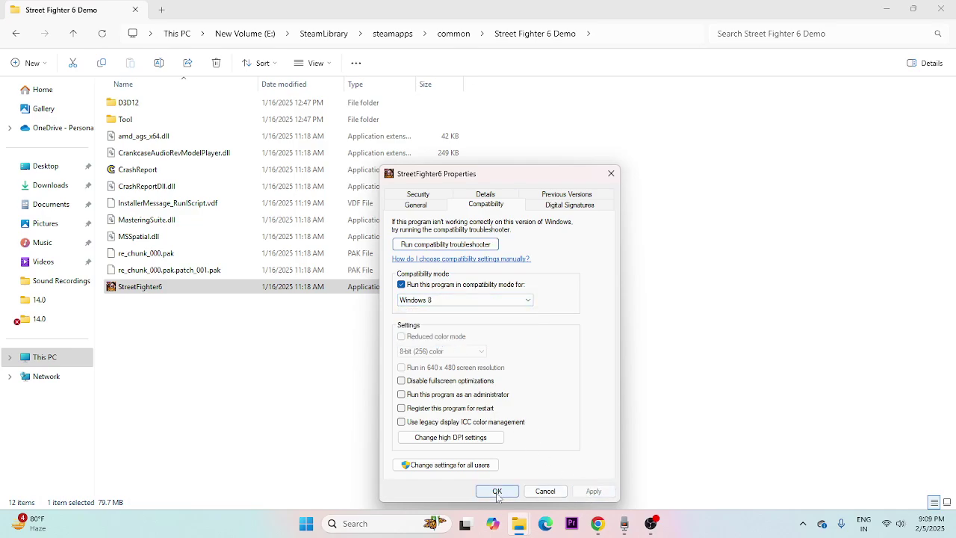
pyautogui.click(497, 492)
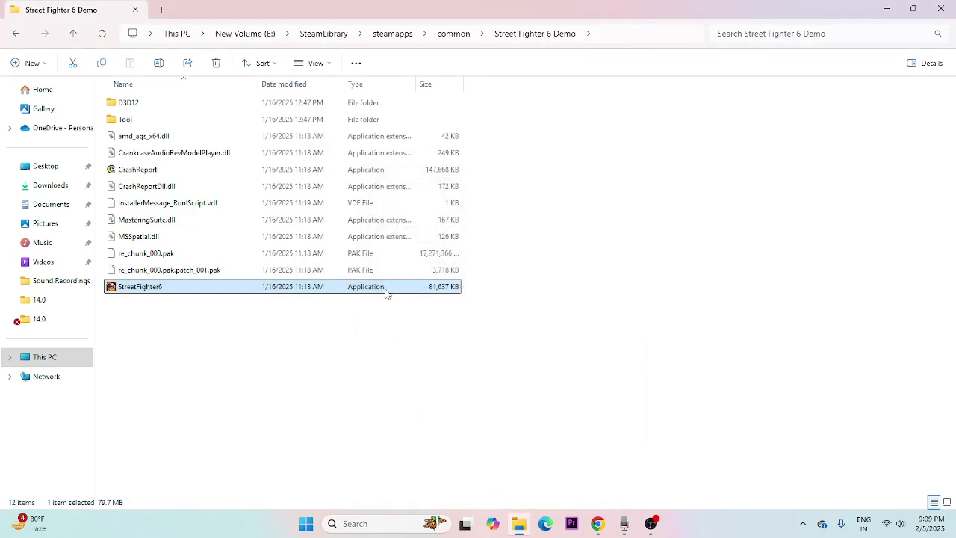
# Step: Set the StreetFighter6 application to always run as an administrator through its compatibility properties, and save the setting
pyautogui.rightClick(387, 293)
pyautogui.click(449, 278)
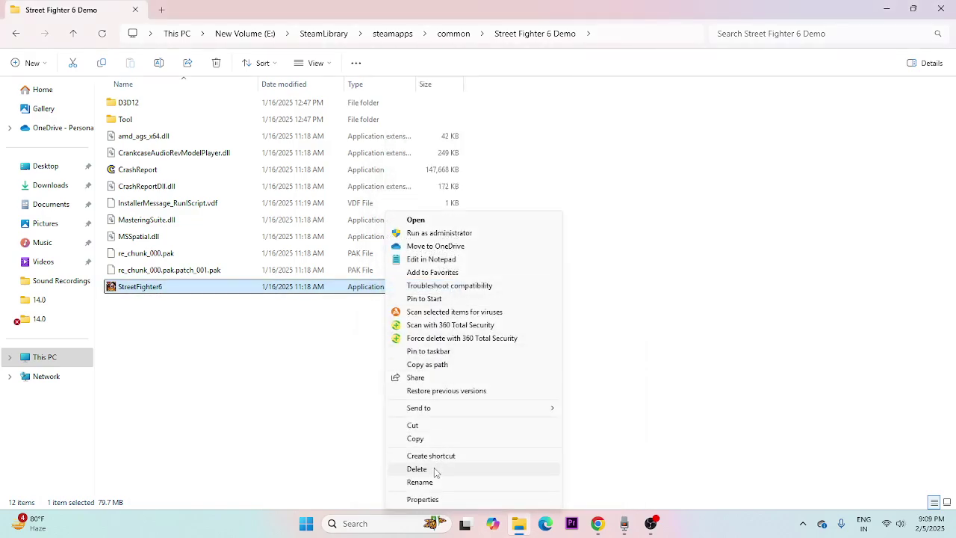
pyautogui.click(423, 499)
pyautogui.click(493, 206)
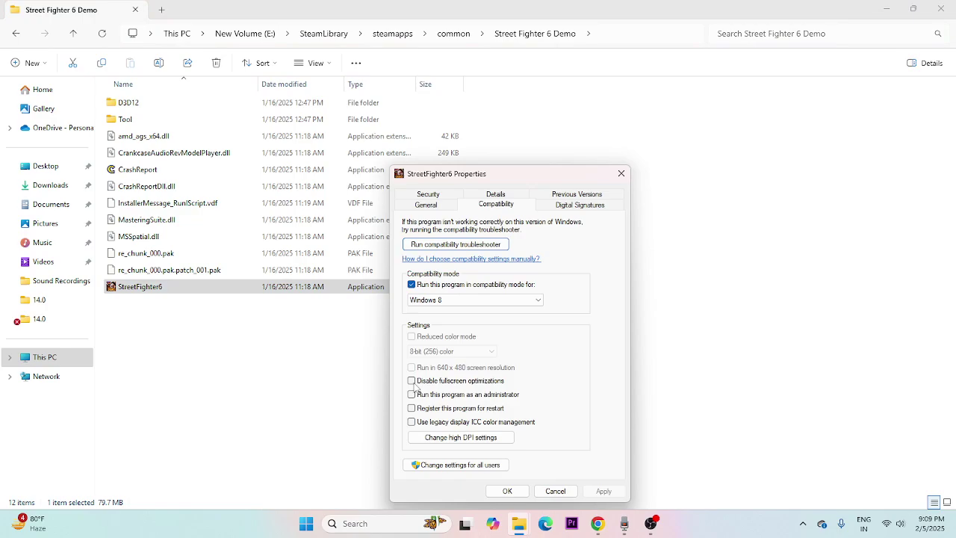
pyautogui.click(412, 395)
pyautogui.click(604, 491)
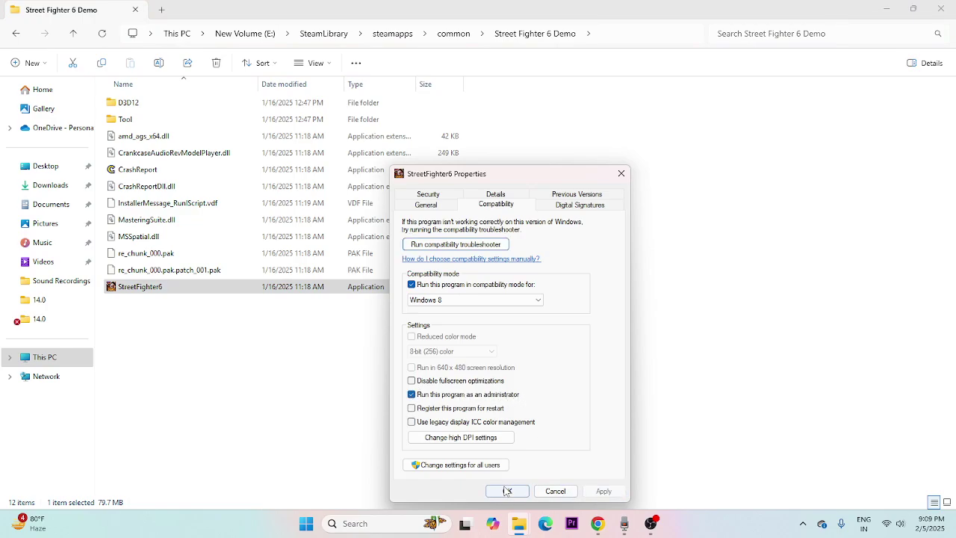
pyautogui.click(506, 491)
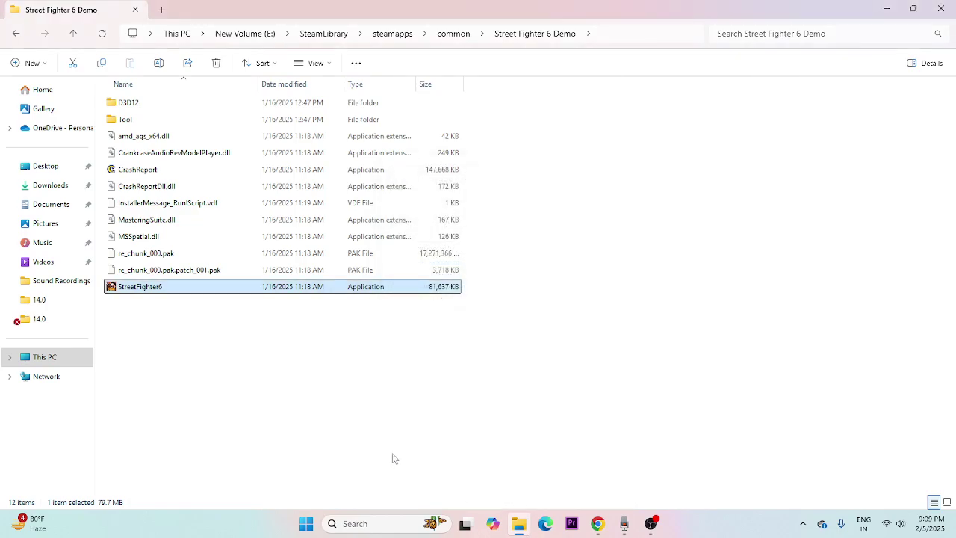
# Step: Close the game folder window and reopen Steam
pyautogui.click(940, 10)
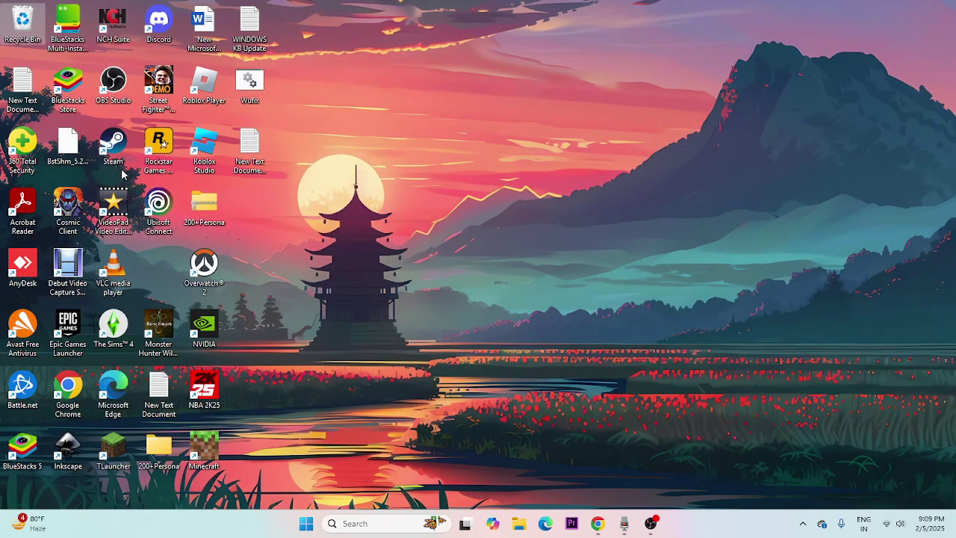
pyautogui.doubleClick(120, 161)
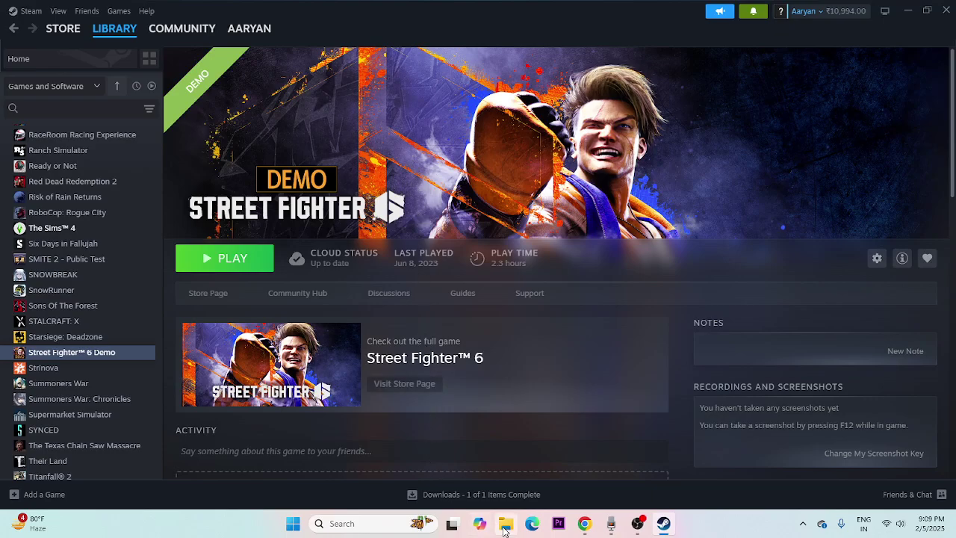
# Step: Look through the My Games folder inside Documents in File Explorer, and close the window
pyautogui.press('super+e')
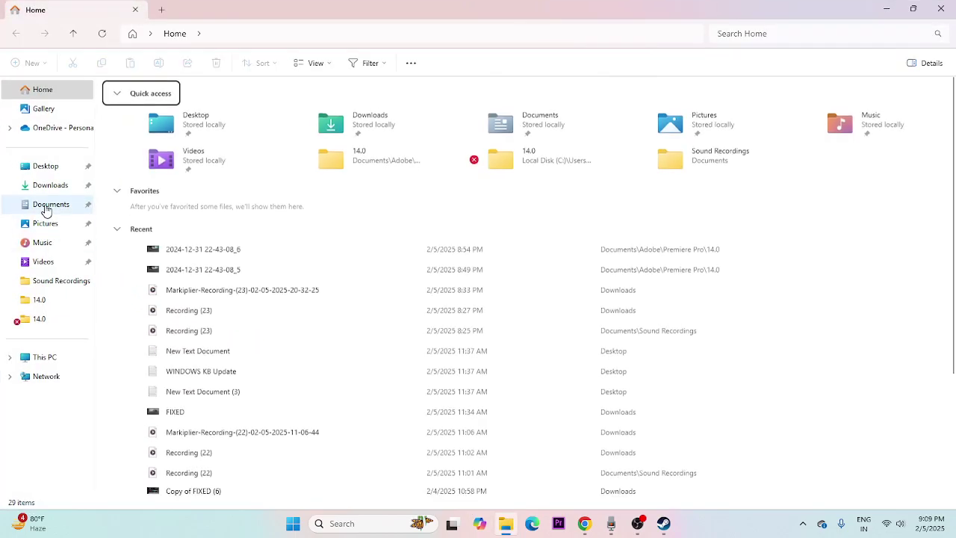
pyautogui.click(46, 206)
pyautogui.doubleClick(139, 136)
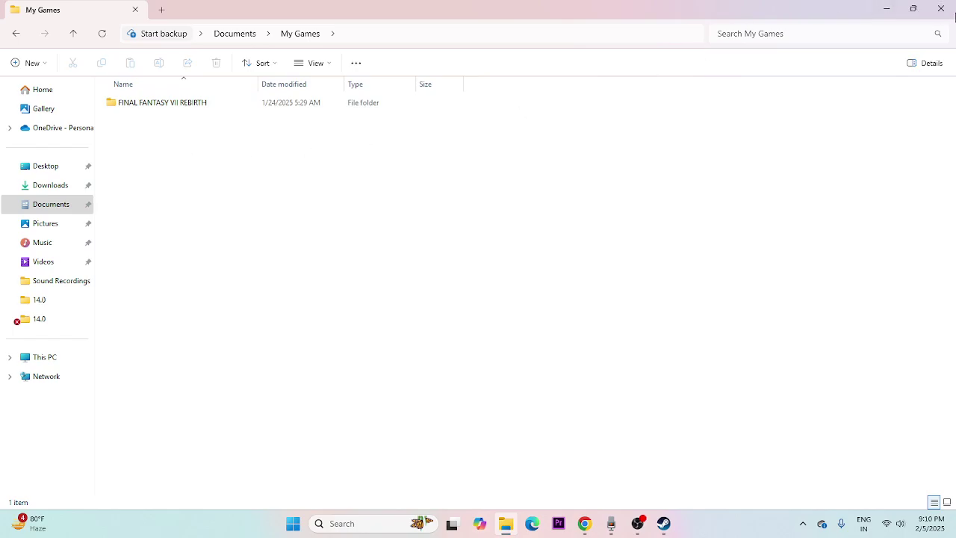
pyautogui.click(942, 9)
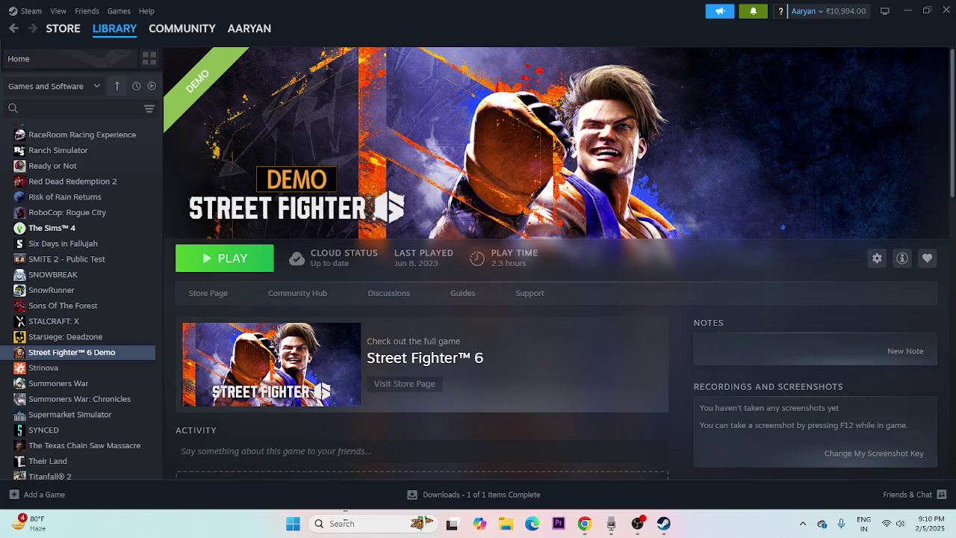
# Step: Open the list of apps allowed through Windows Defender Firewall from Control Panel's System and Security settings
pyautogui.click(343, 523)
pyautogui.write('control')
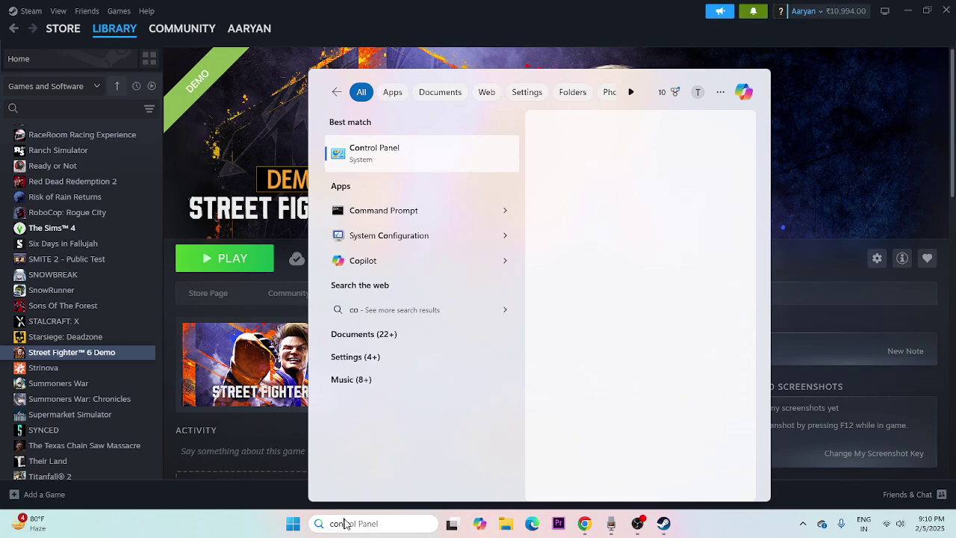
pyautogui.click(388, 149)
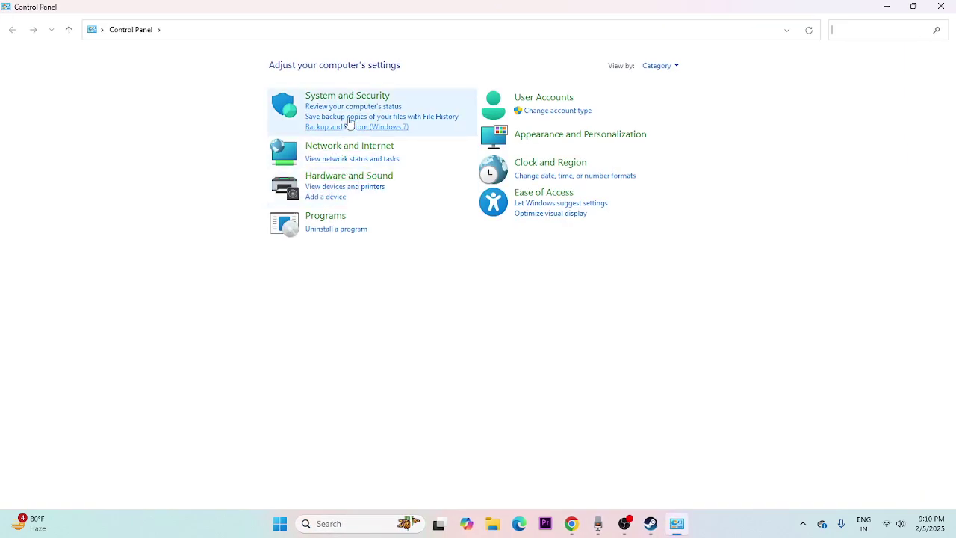
pyautogui.click(351, 97)
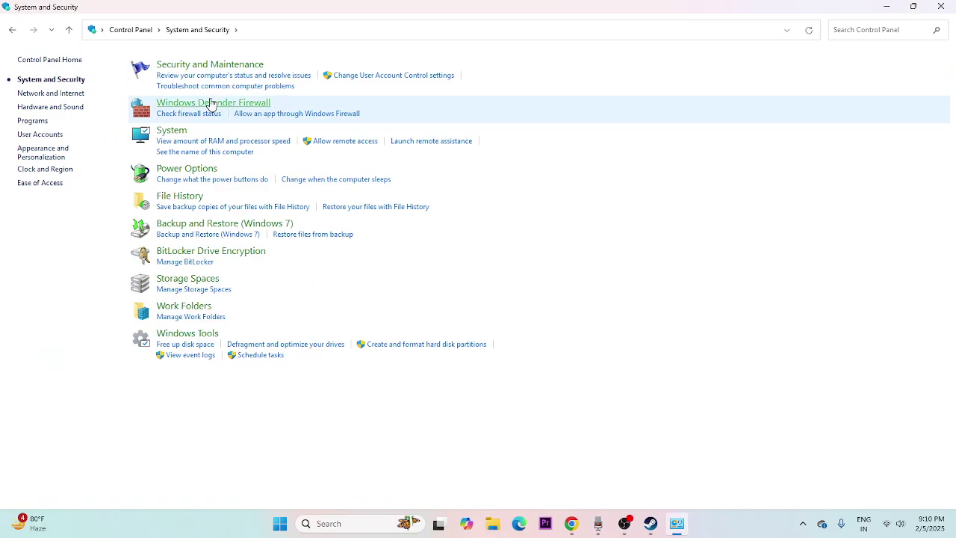
pyautogui.click(212, 104)
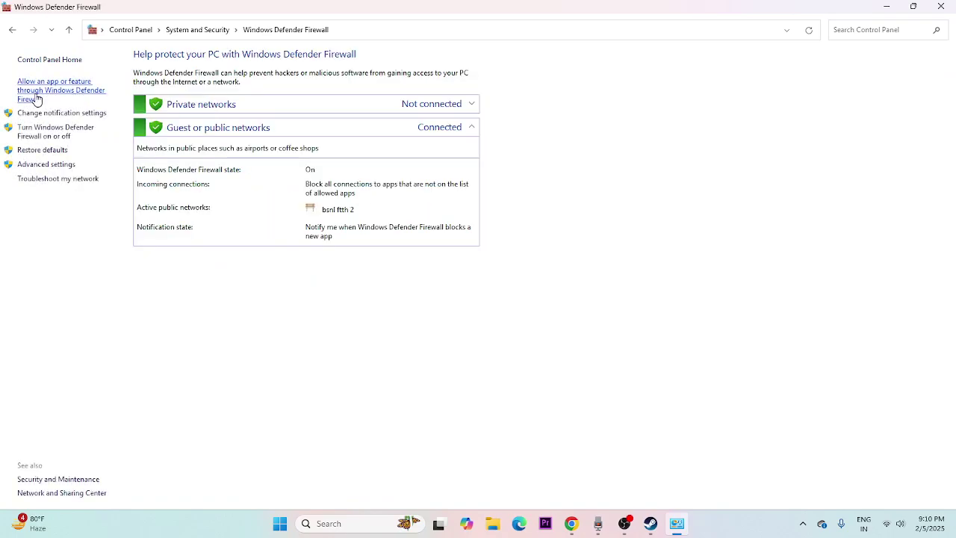
pyautogui.click(36, 97)
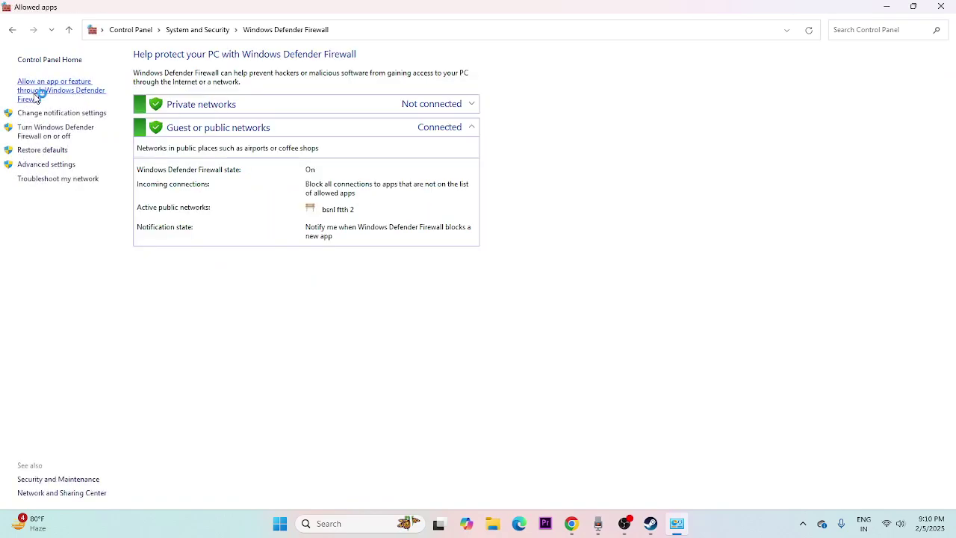
# Step: Check the firewall's allowed apps list for Street Fighter 6 Demo and its network permissions, and close the window
pyautogui.scroll(-4, 404, 202)
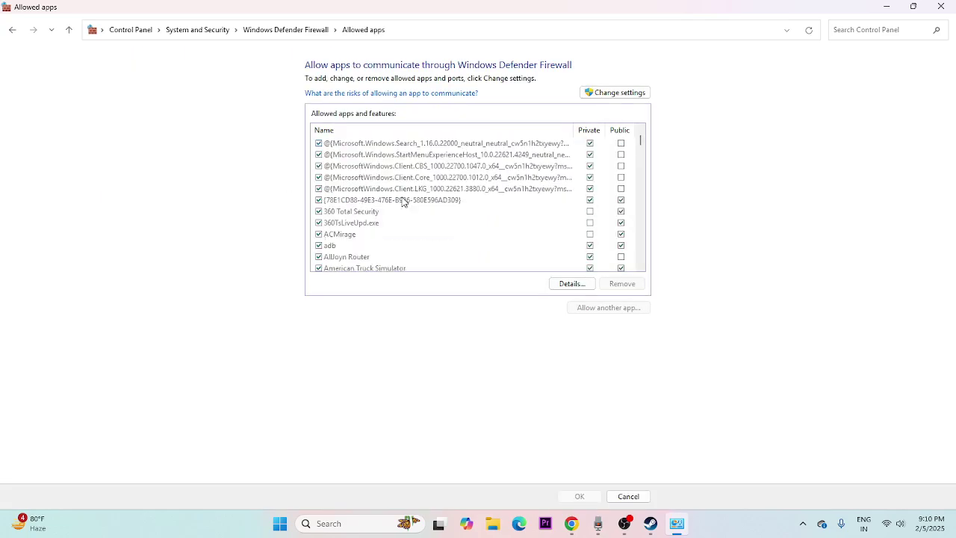
pyautogui.scroll(-20, 402, 202)
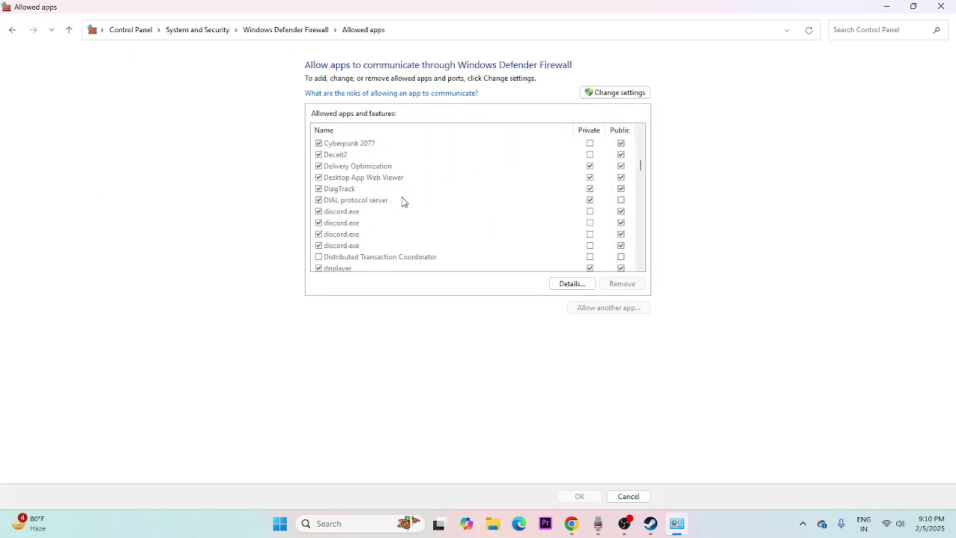
pyautogui.scroll(-20, 402, 200)
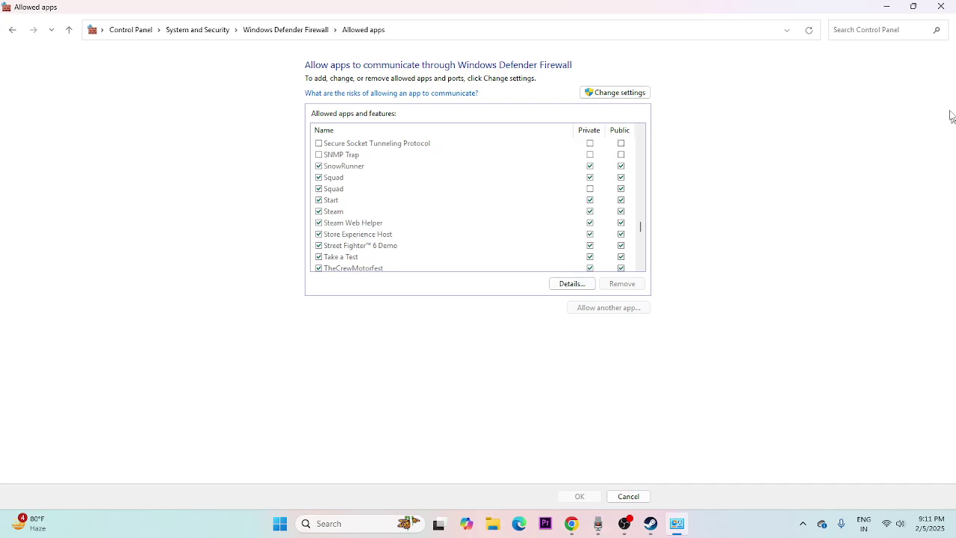
pyautogui.click(953, 12)
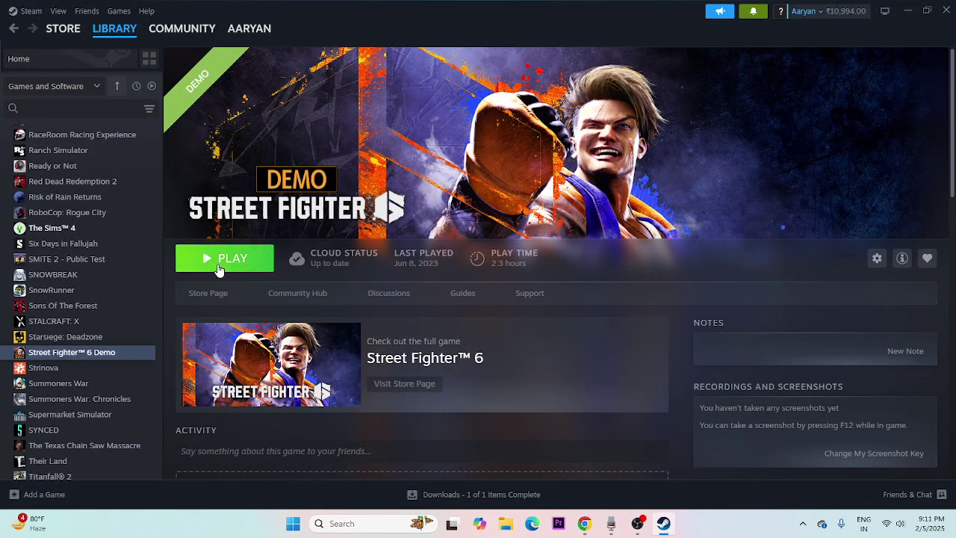
# Step: Search Windows for System Configuration and open it
pyautogui.moveTo(346, 269)
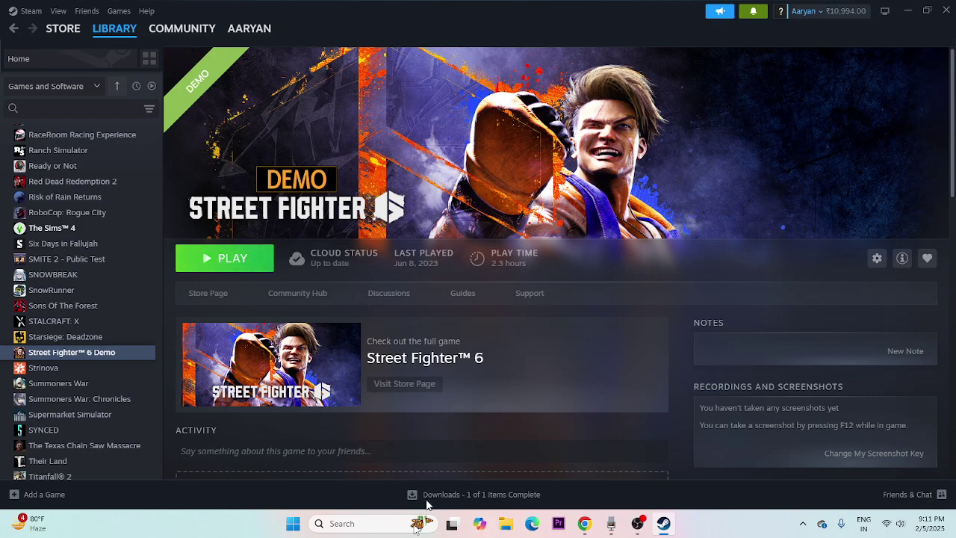
pyautogui.click(344, 524)
pyautogui.write('syste')
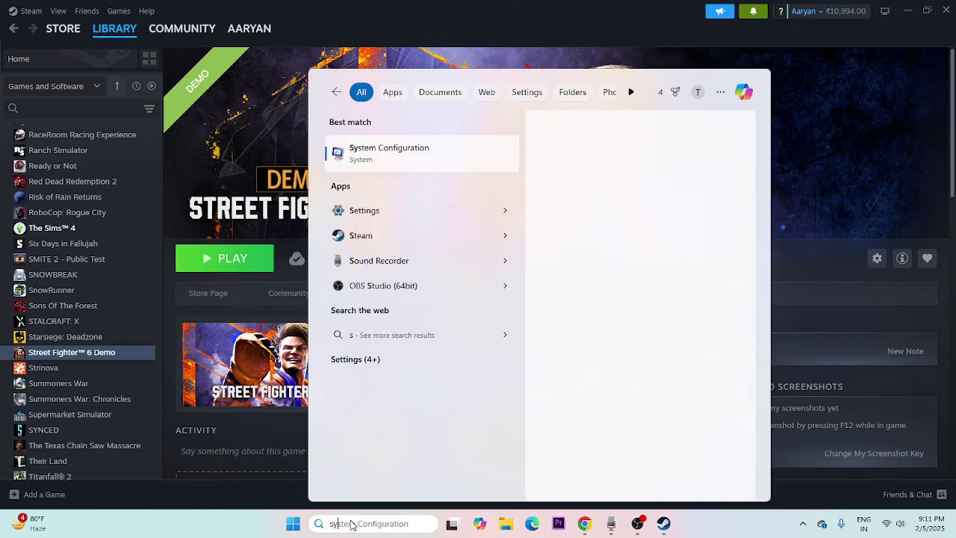
pyautogui.write('m configu')
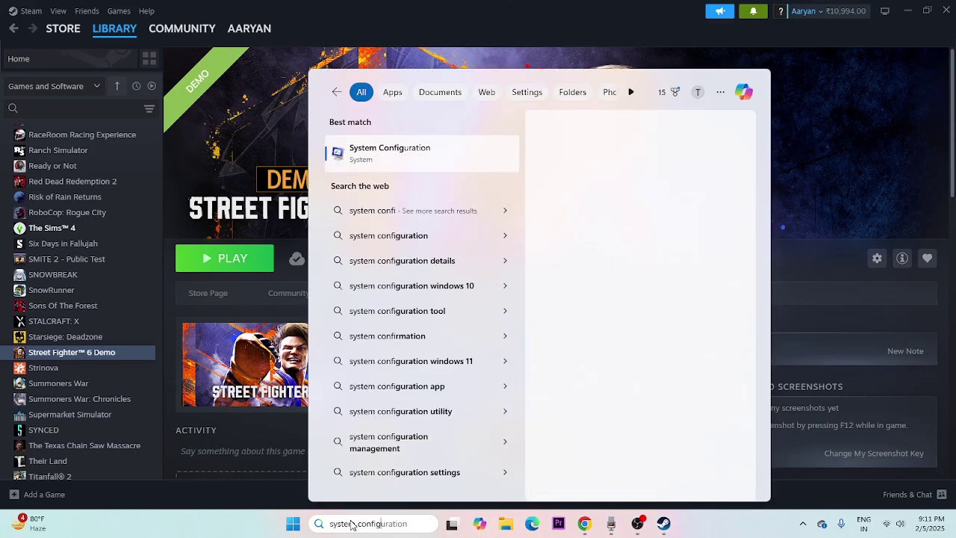
pyautogui.click(418, 149)
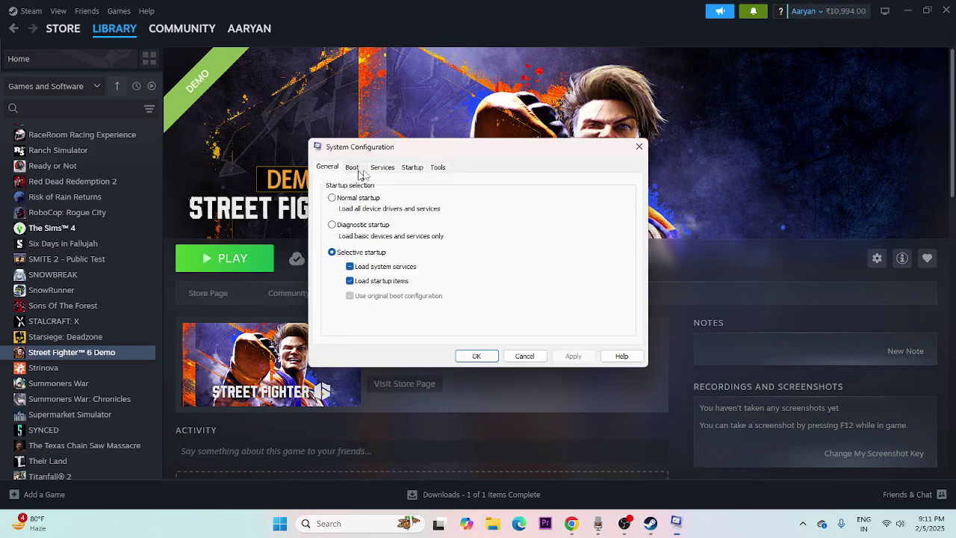
# Step: Disable all services in System Configuration, hide the Microsoft services, and apply the changes without restarting the computer
pyautogui.click(383, 166)
pyautogui.click(608, 324)
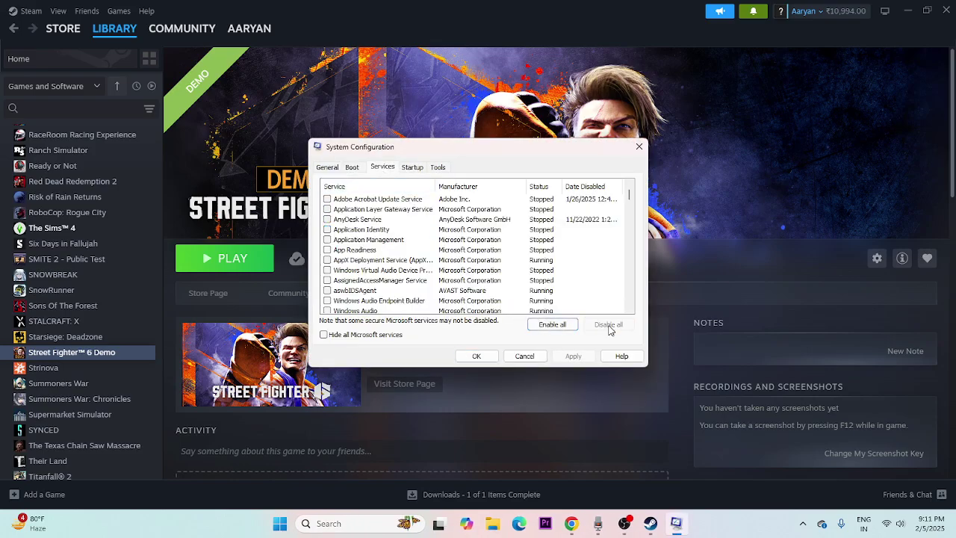
pyautogui.click(336, 336)
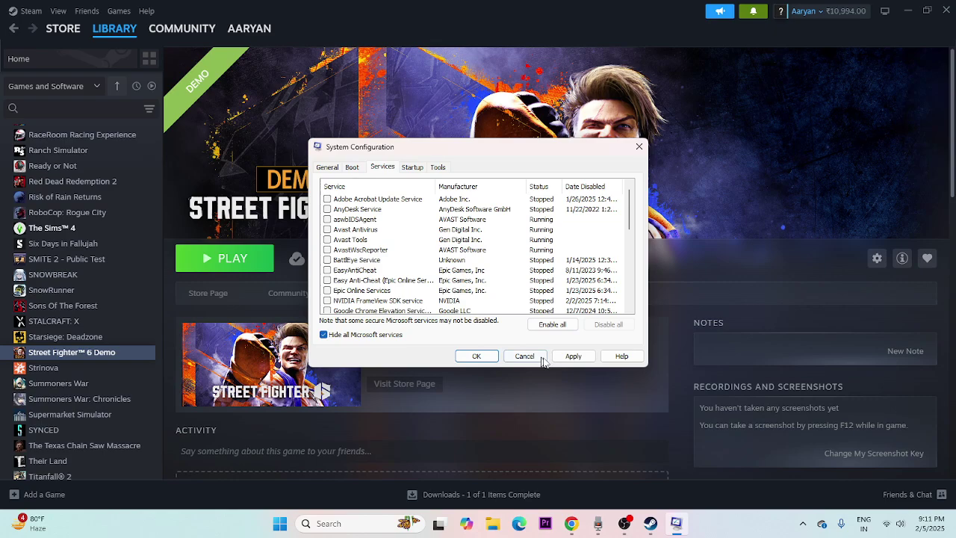
pyautogui.click(573, 356)
pyautogui.click(485, 357)
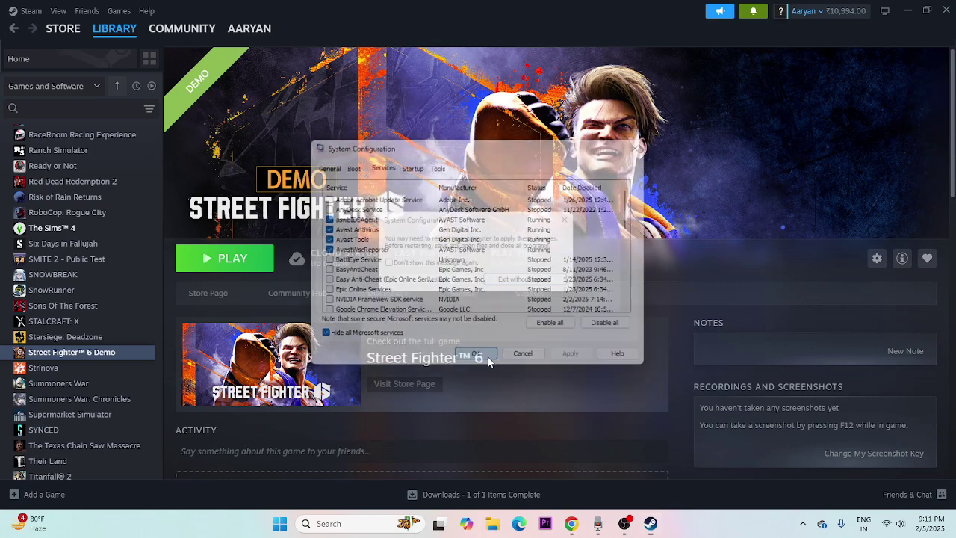
pyautogui.click(527, 281)
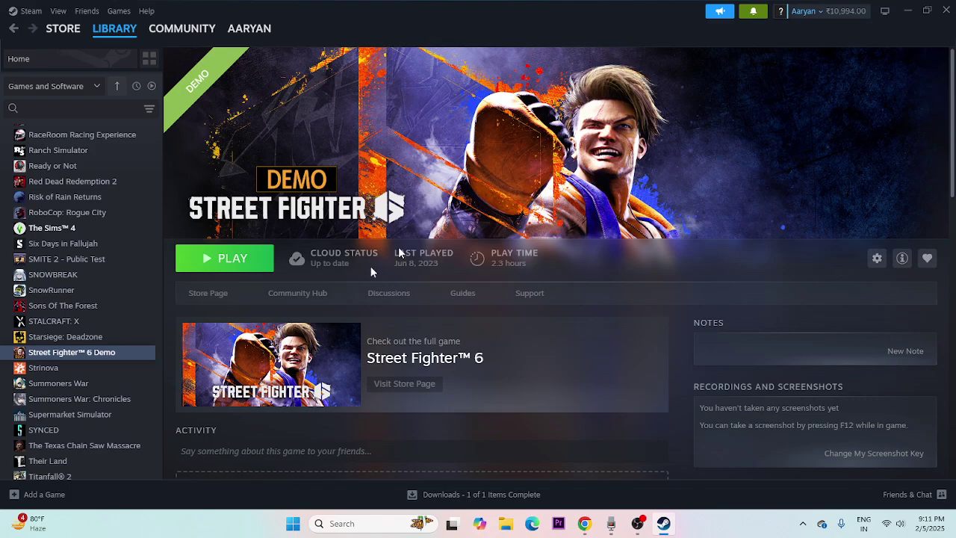
# Step: Turn off the in-game Steam Overlay in the properties of Street Fighter 6 Demo
pyautogui.rightClick(49, 352)
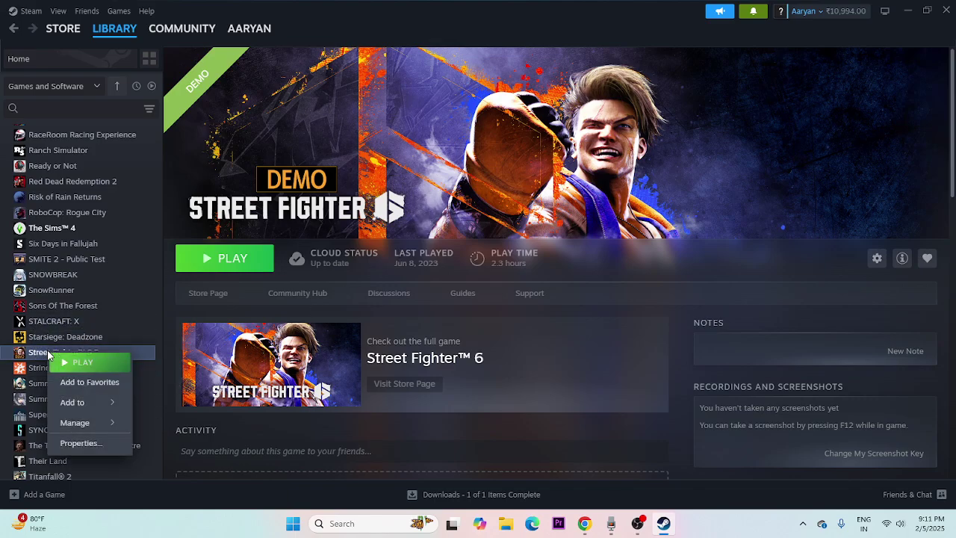
pyautogui.click(78, 443)
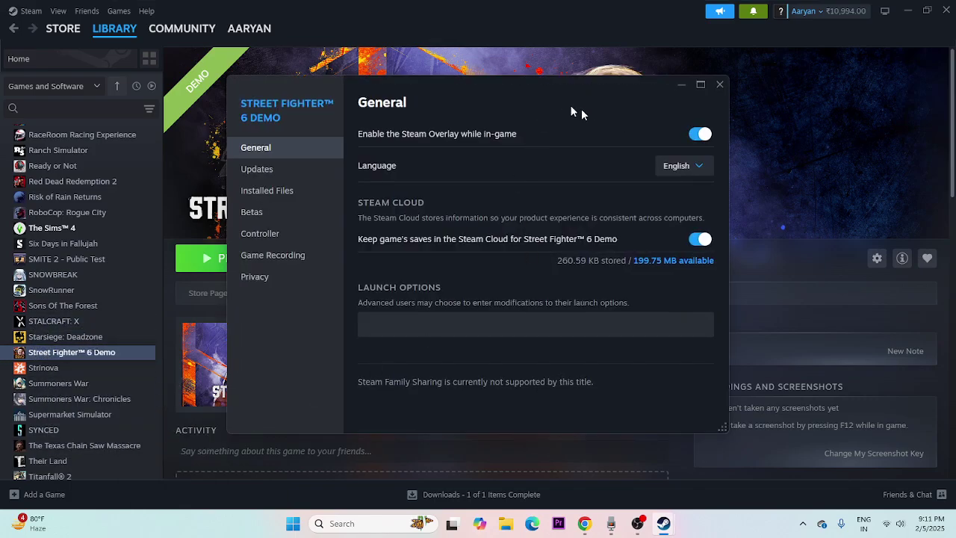
pyautogui.moveTo(582, 109); pyautogui.dragTo(643, 104)
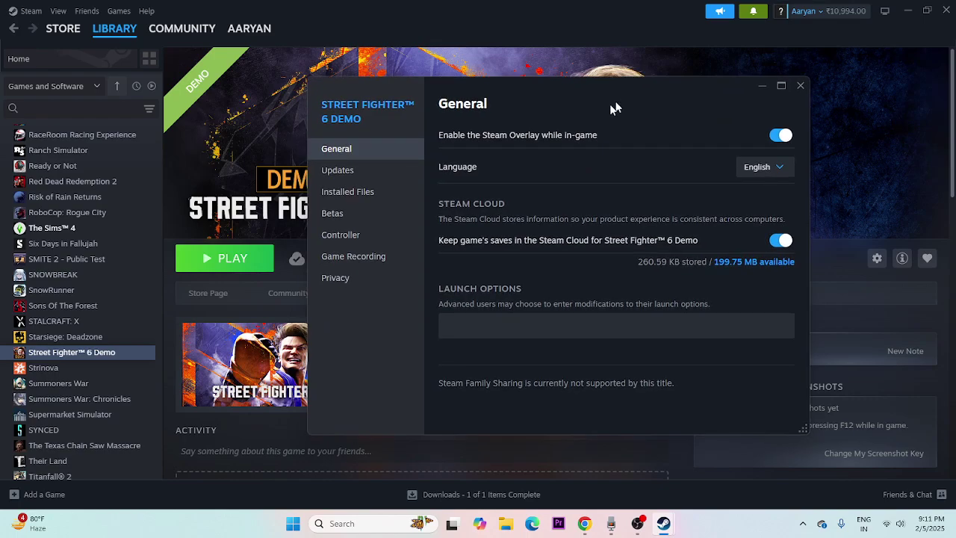
pyautogui.click(781, 135)
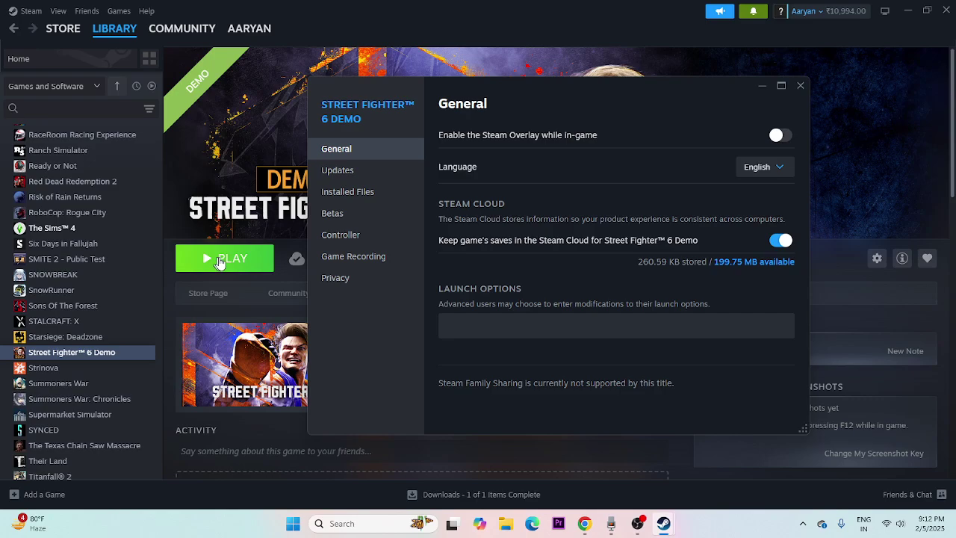
# Step: Examine the launch options field of Street Fighter 6 Demo, and close the game's properties
pyautogui.click(466, 323)
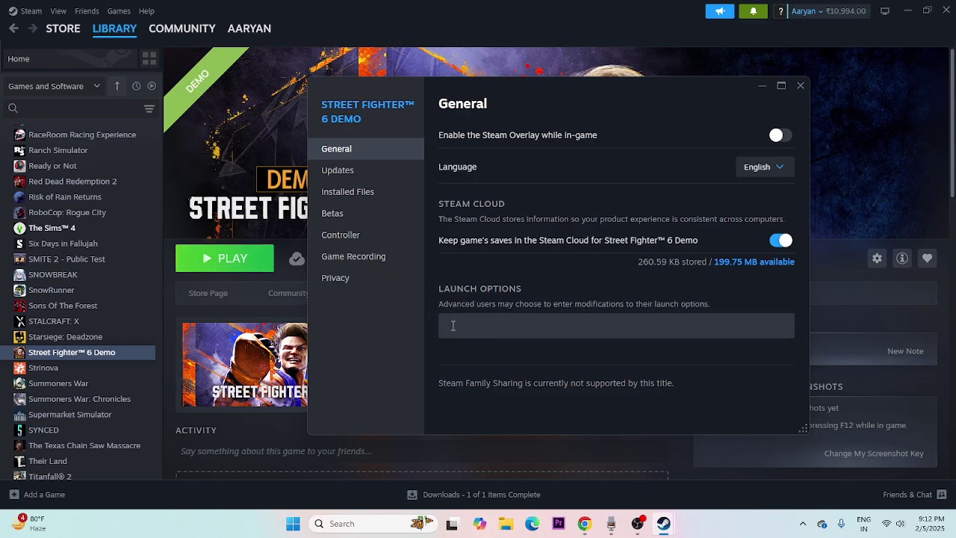
pyautogui.click(453, 326)
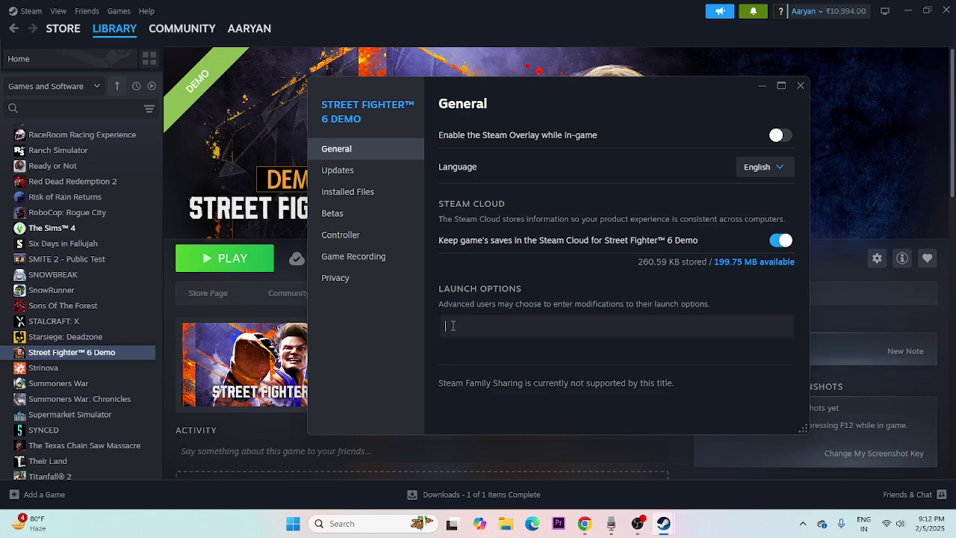
pyautogui.click(452, 325)
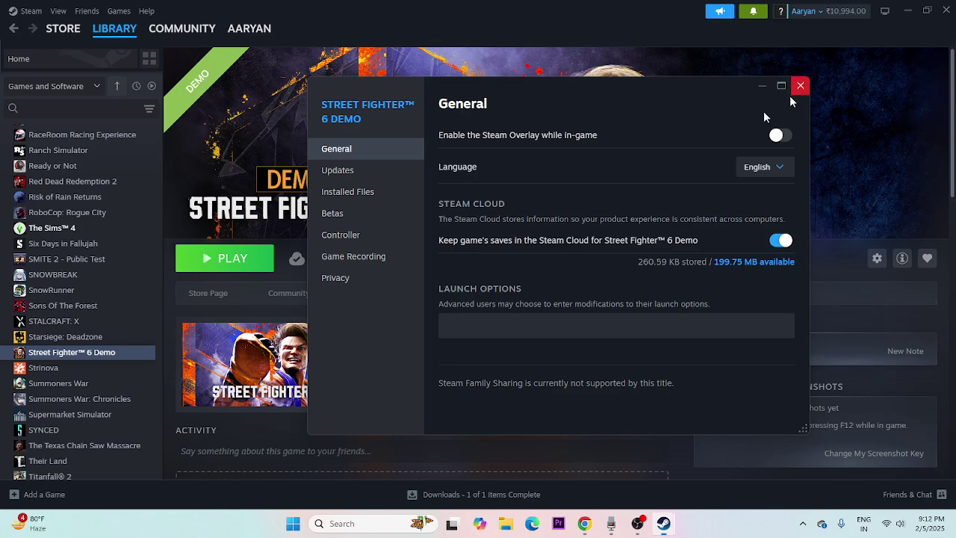
pyautogui.click(800, 85)
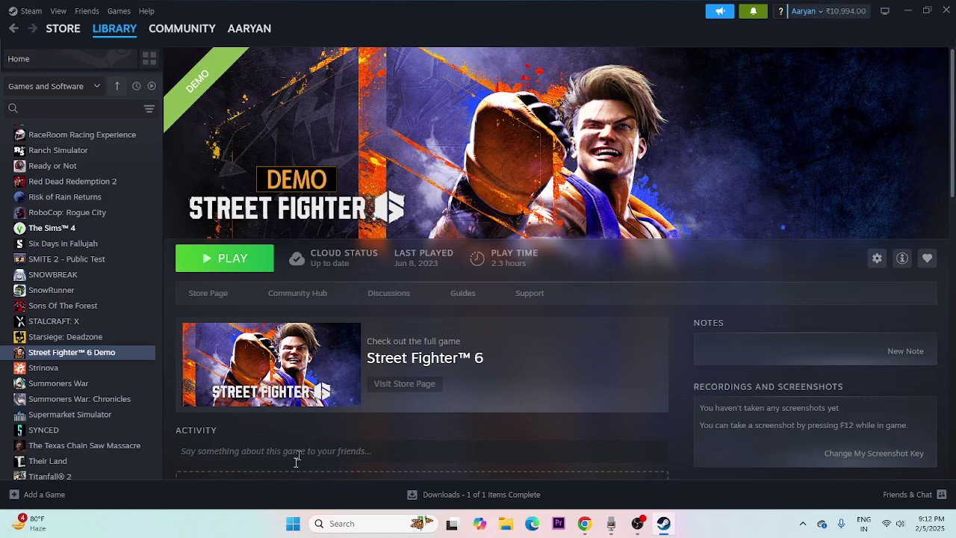
# Step: Review the running apps and background processes in a maximized Task Manager, and close it
pyautogui.rightClick(292, 527)
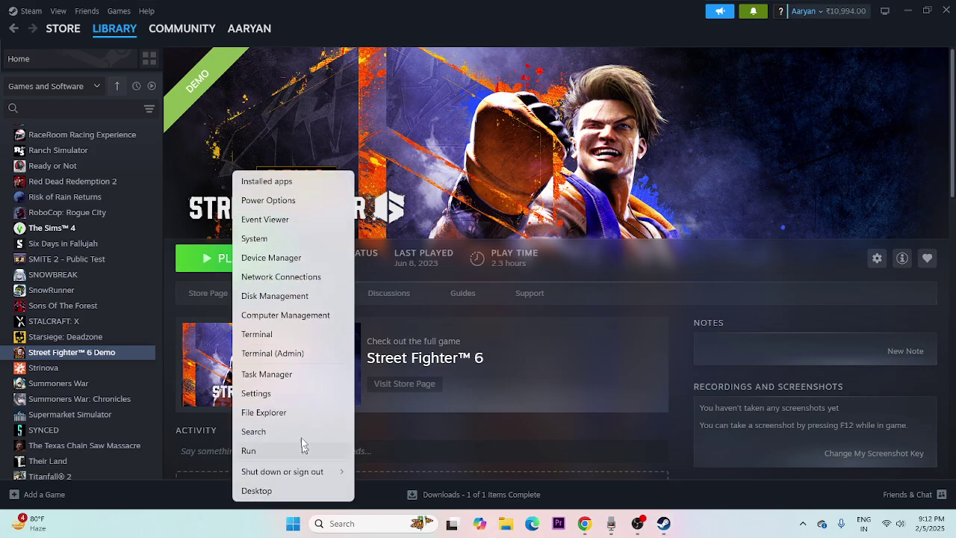
pyautogui.click(297, 371)
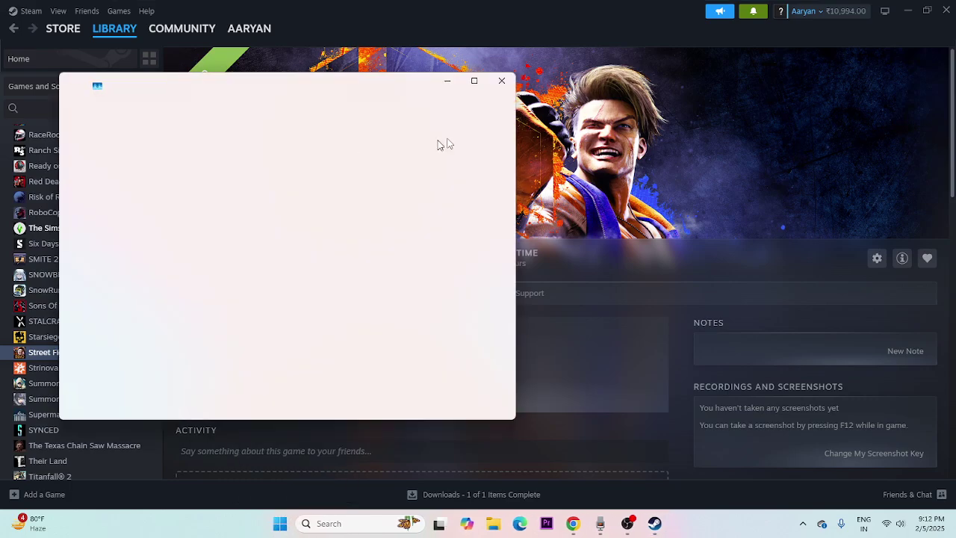
pyautogui.click(475, 85)
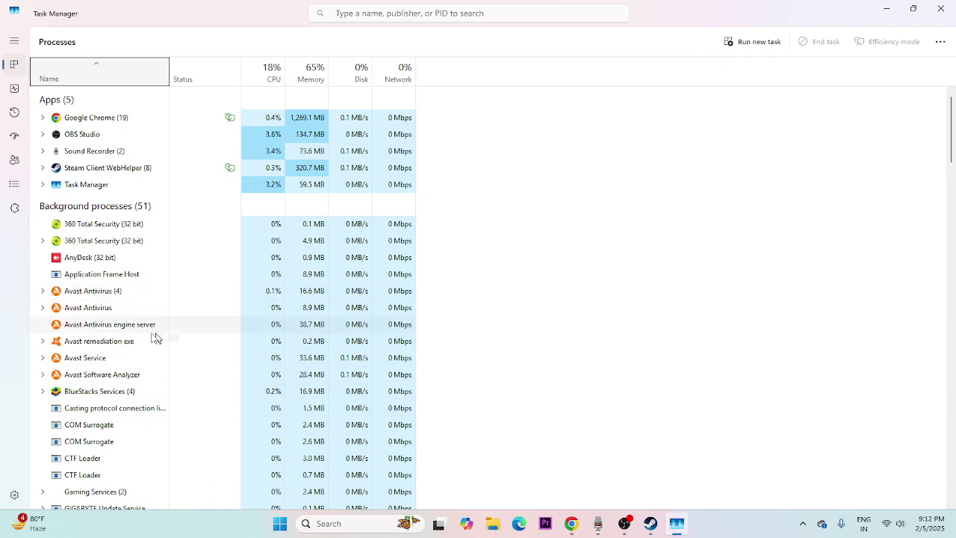
pyautogui.scroll(-2, 167, 328)
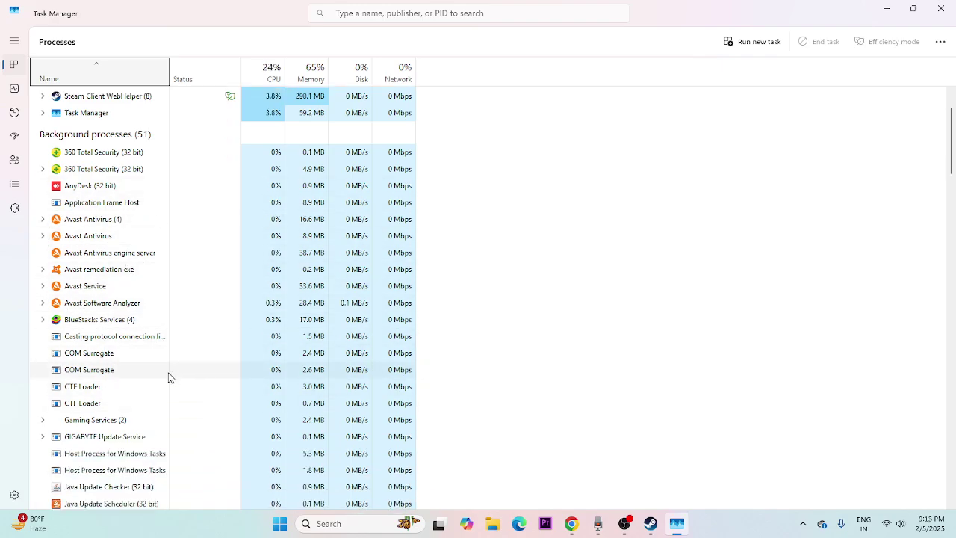
pyautogui.click(953, 8)
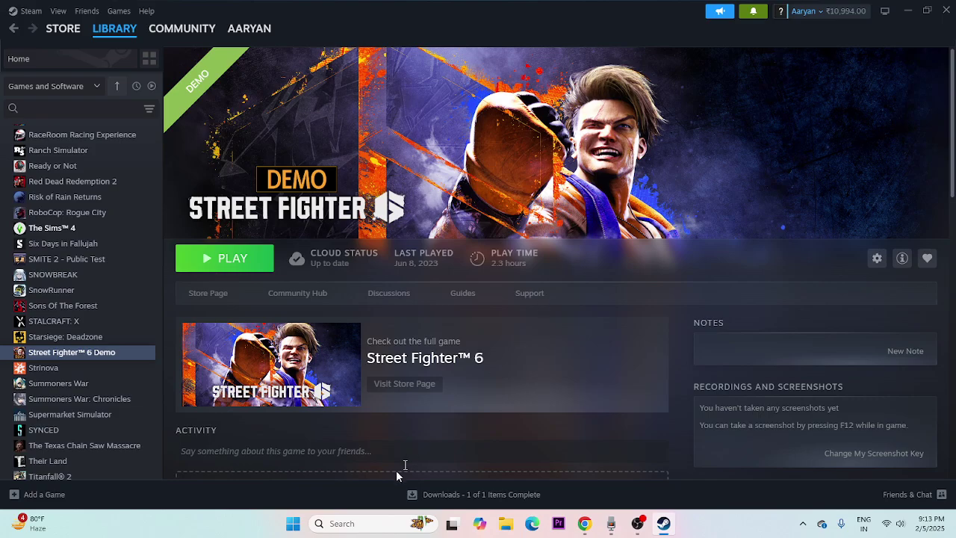
# Step: Search Windows for the Graphics settings and open them
pyautogui.click(333, 523)
pyautogui.write('Graphics settings')
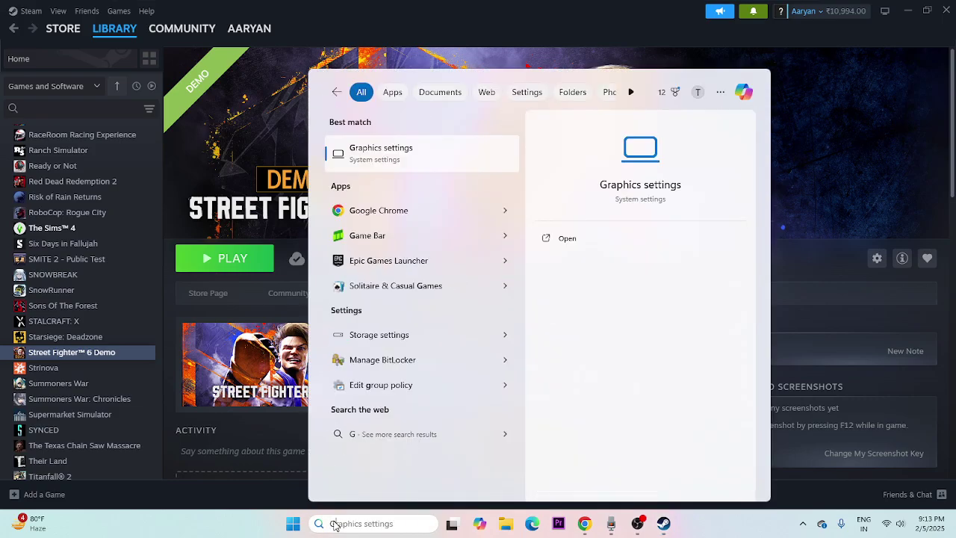
pyautogui.write('RAPHICS')
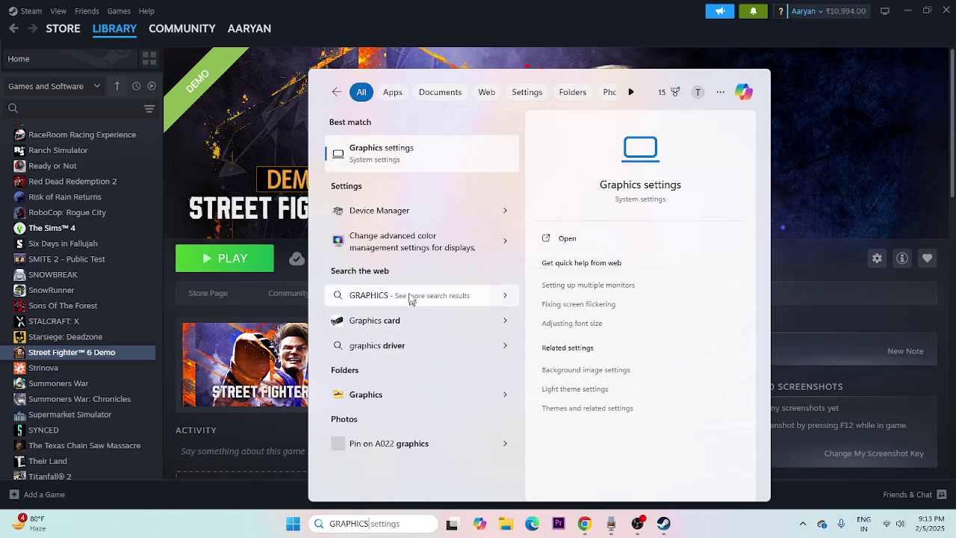
pyautogui.click(393, 154)
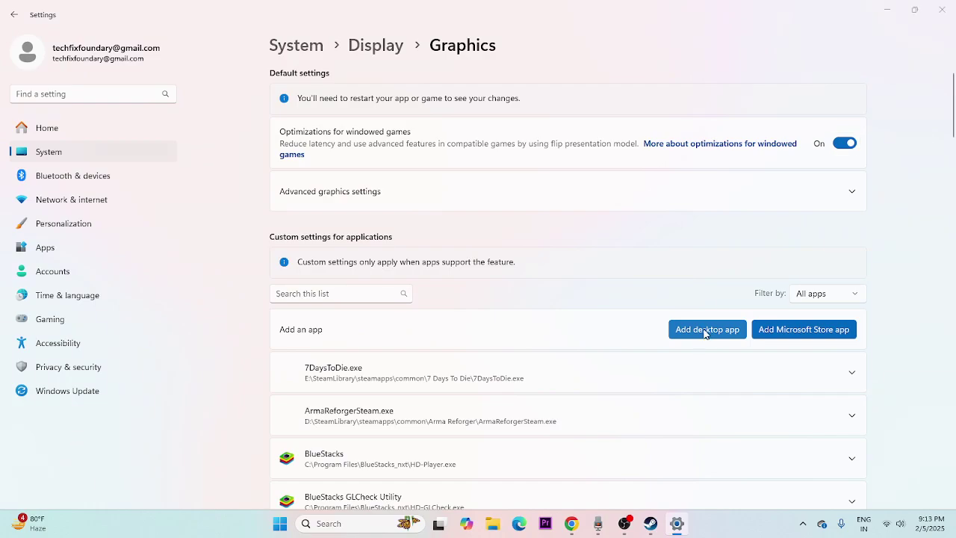
# Step: Add StreetFighter6 from SteamLibrary\steamapps\common\Street Fighter 6 Demo on drive E: as a desktop app in the custom graphics settings
pyautogui.click(704, 331)
pyautogui.scroll(-4, 47, 187)
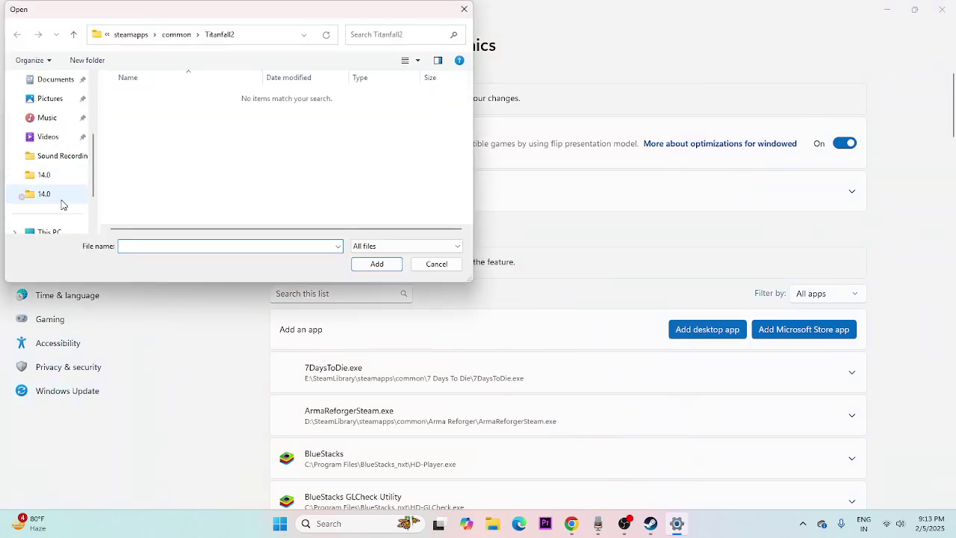
pyautogui.click(56, 230)
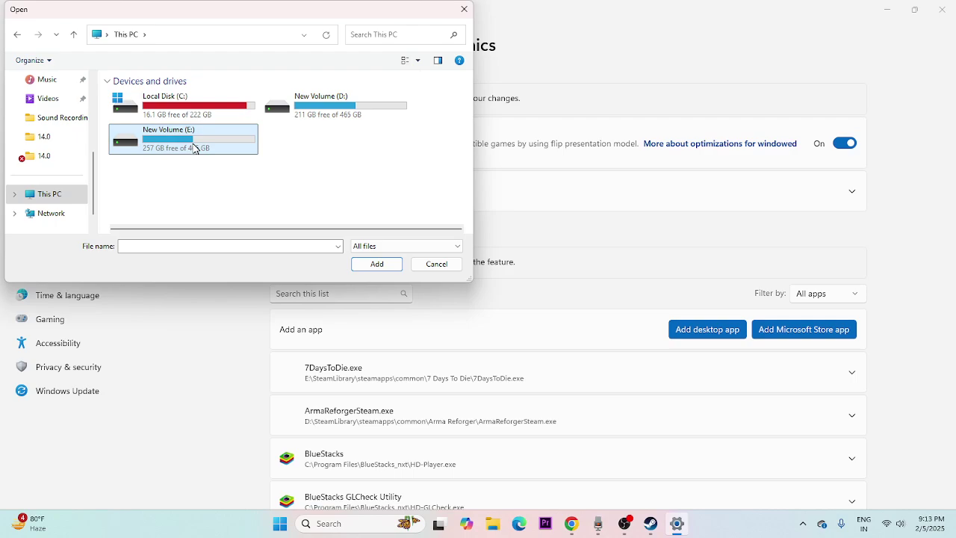
pyautogui.doubleClick(194, 148)
pyautogui.doubleClick(160, 129)
pyautogui.doubleClick(160, 97)
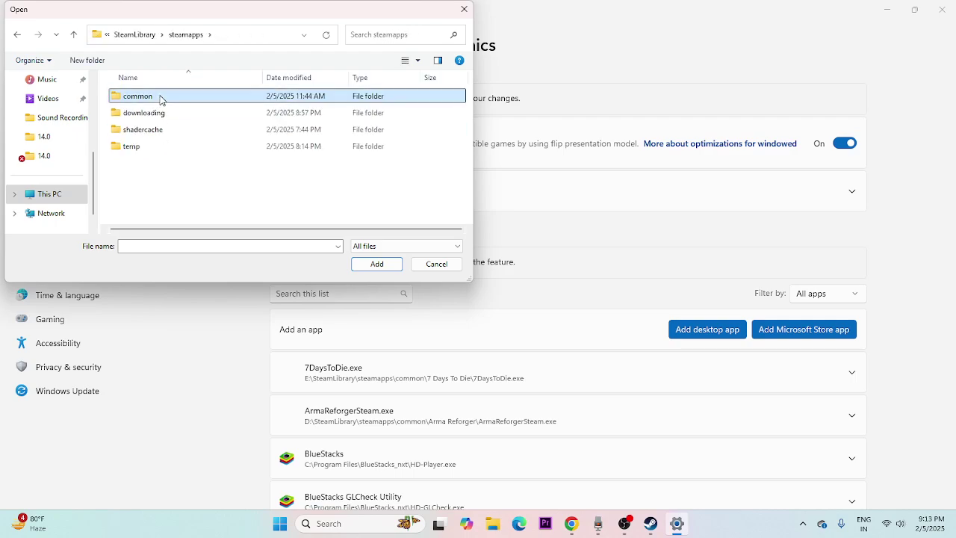
pyautogui.doubleClick(160, 97)
pyautogui.scroll(-5, 162, 160)
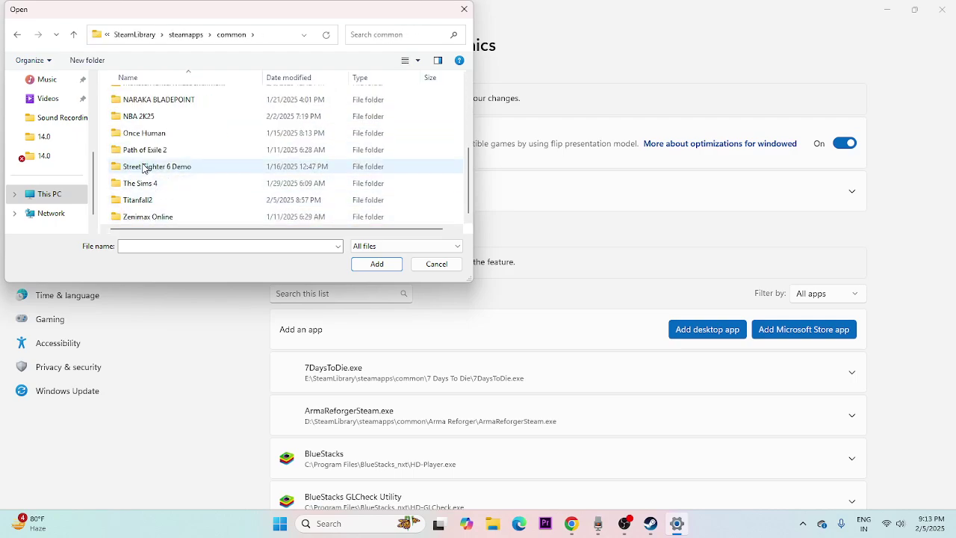
pyautogui.doubleClick(144, 167)
pyautogui.click(170, 148)
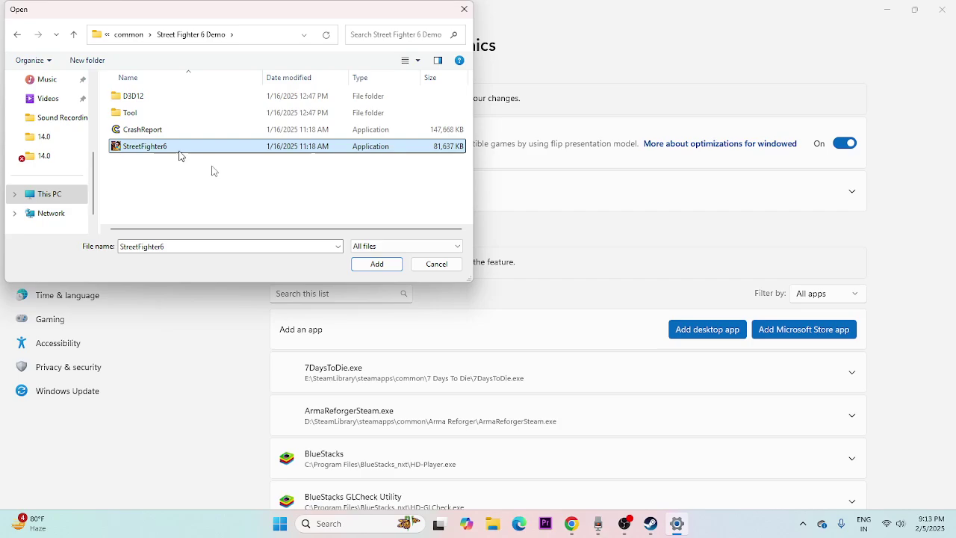
pyautogui.click(377, 264)
# Step: Set the GPU preference of StreetFighter6Demo to High Performance (NVIDIA GeForce GTX 1650 SUPER), and close Settings
pyautogui.scroll(-3, 859, 325)
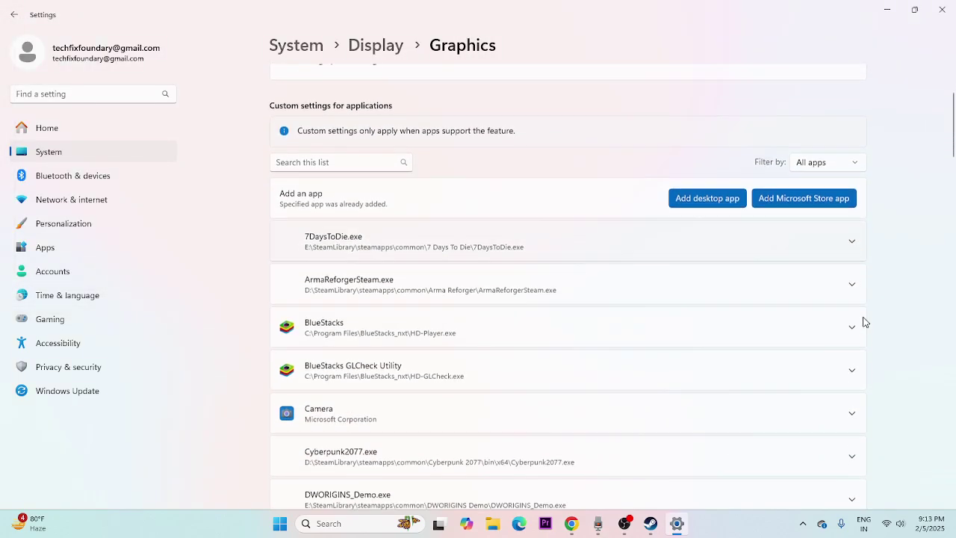
pyautogui.scroll(-14, 865, 321)
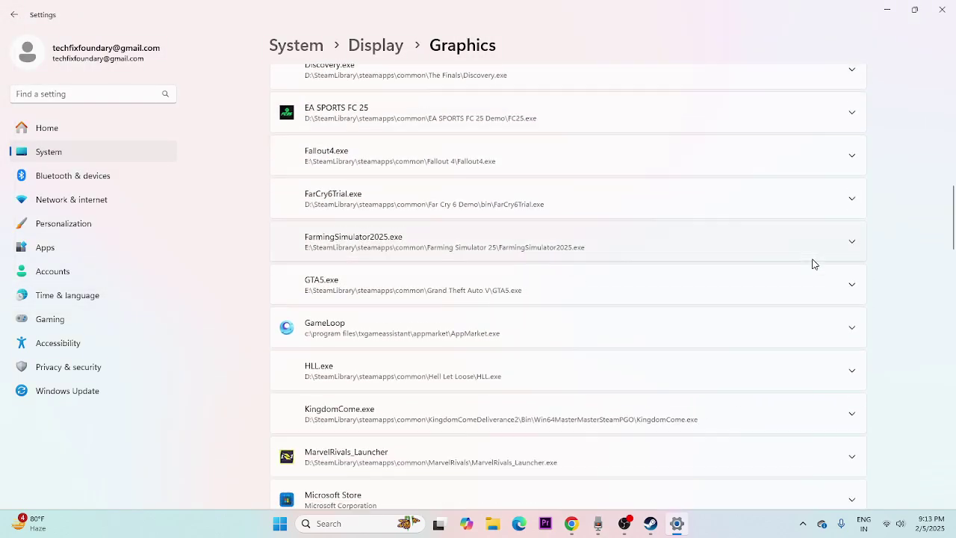
pyautogui.scroll(-16, 815, 264)
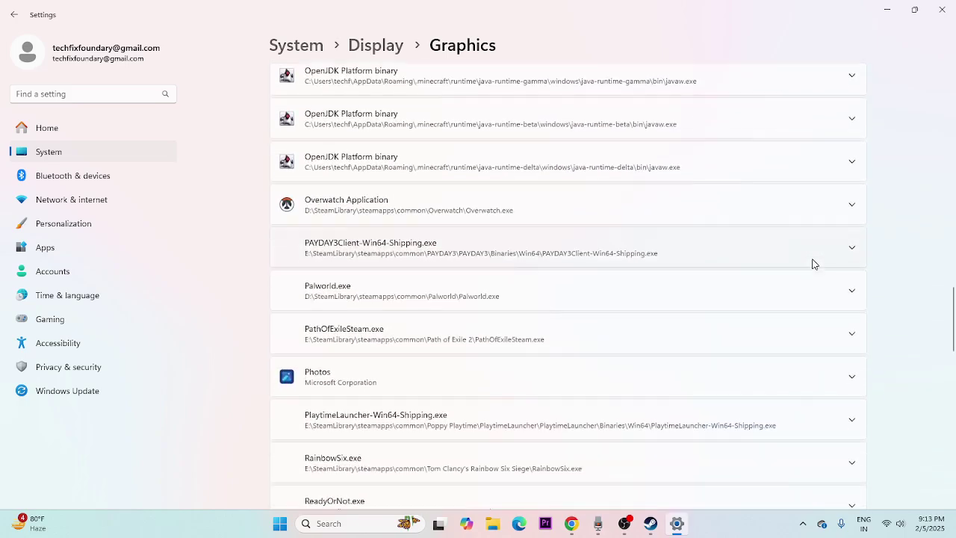
pyautogui.scroll(-9, 815, 264)
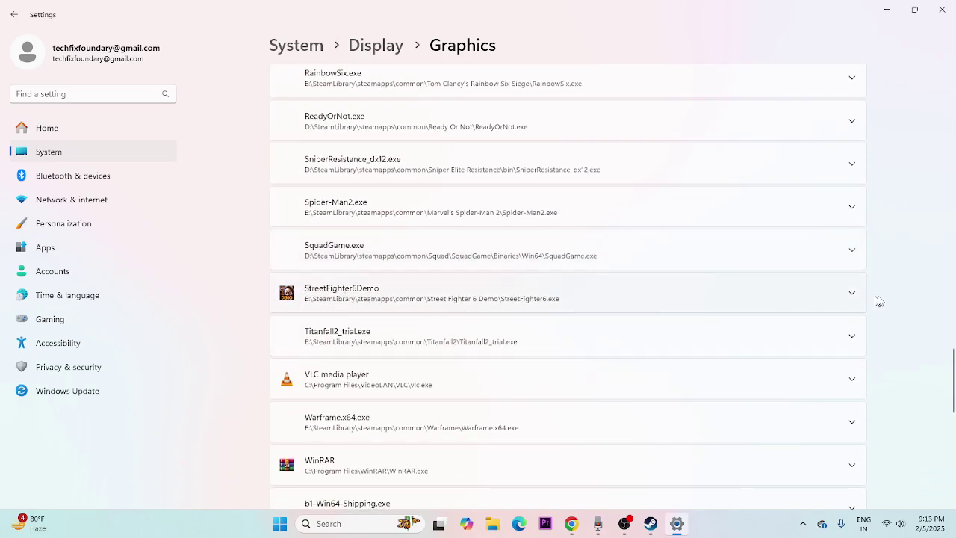
pyautogui.click(853, 294)
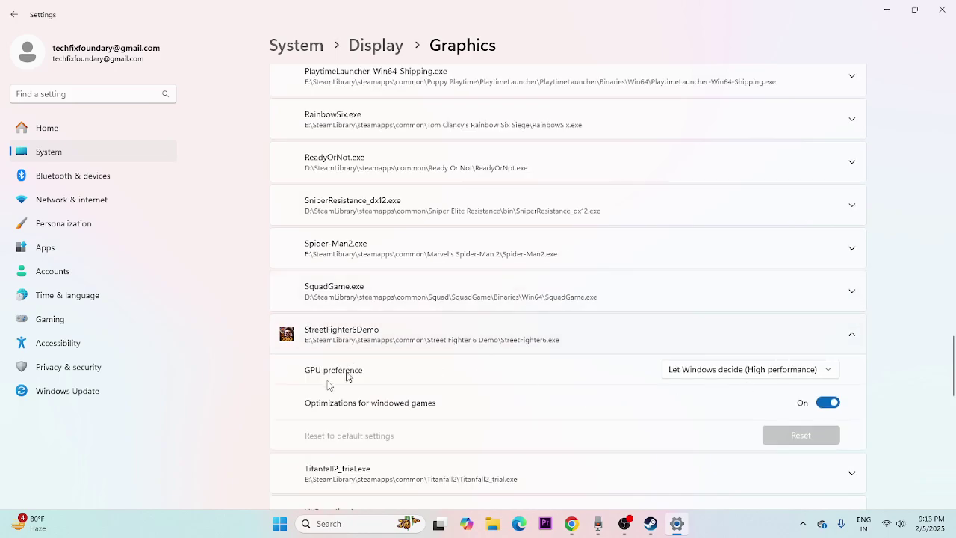
pyautogui.click(828, 370)
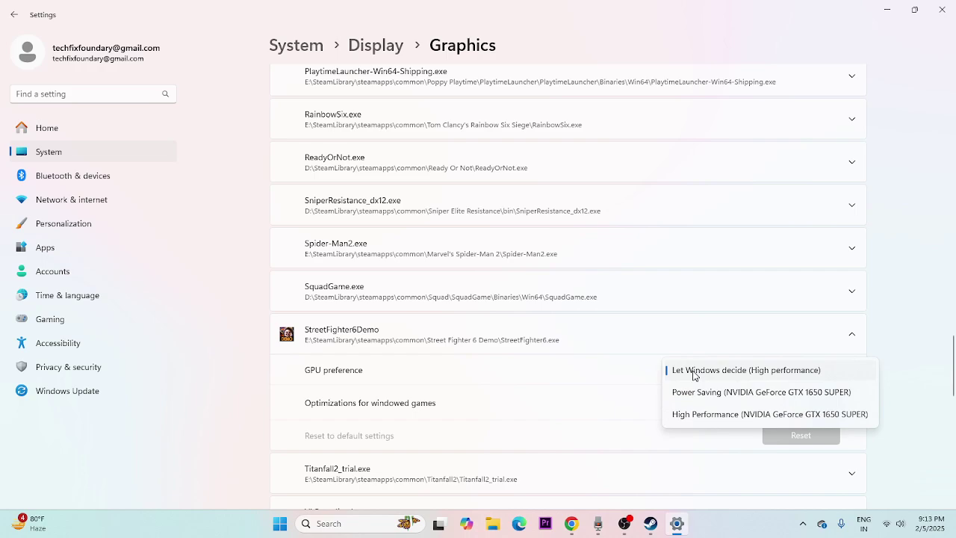
pyautogui.click(707, 415)
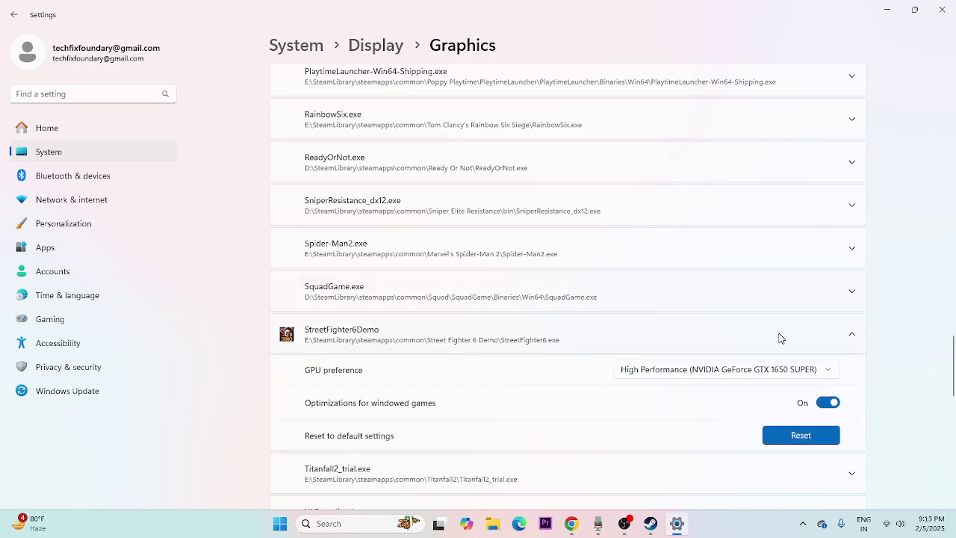
pyautogui.click(942, 9)
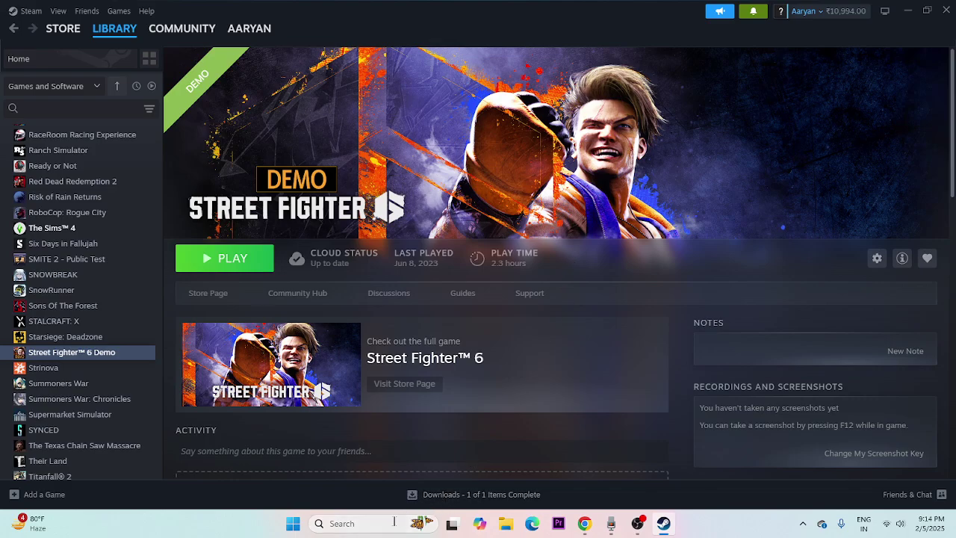
# Step: Search Windows for the advanced system settings and open the Virtual Memory settings from the advanced performance options
pyautogui.click(358, 523)
pyautogui.write('VIEW')
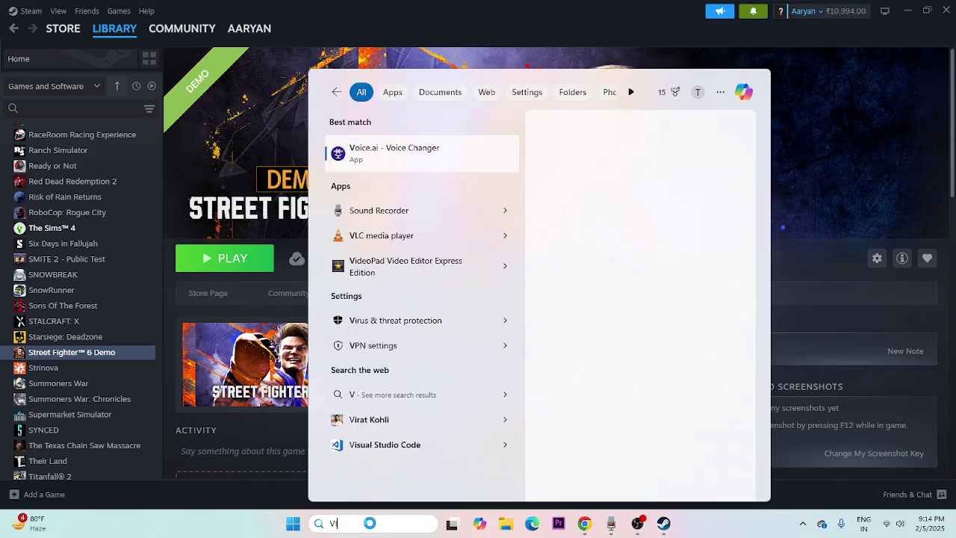
pyautogui.click(478, 164)
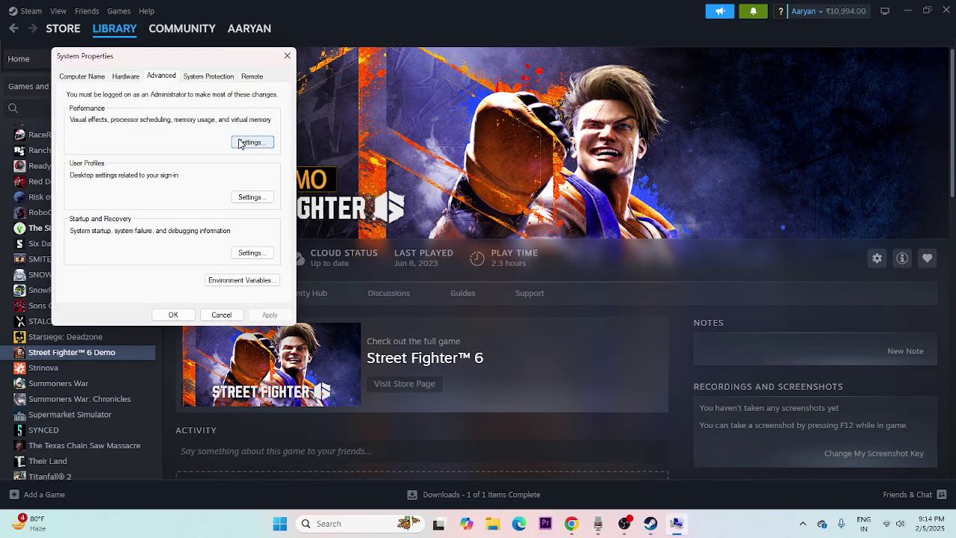
pyautogui.click(251, 142)
pyautogui.click(142, 123)
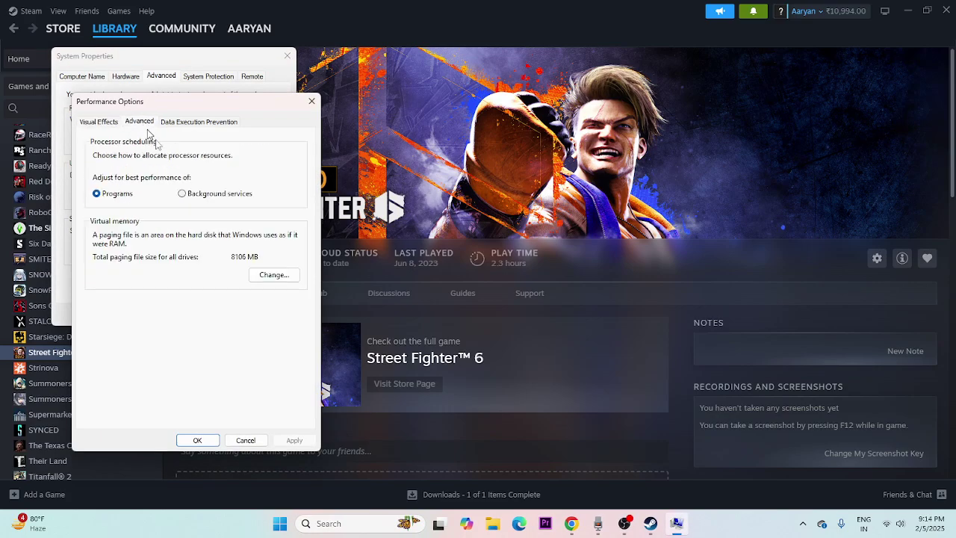
pyautogui.click(272, 273)
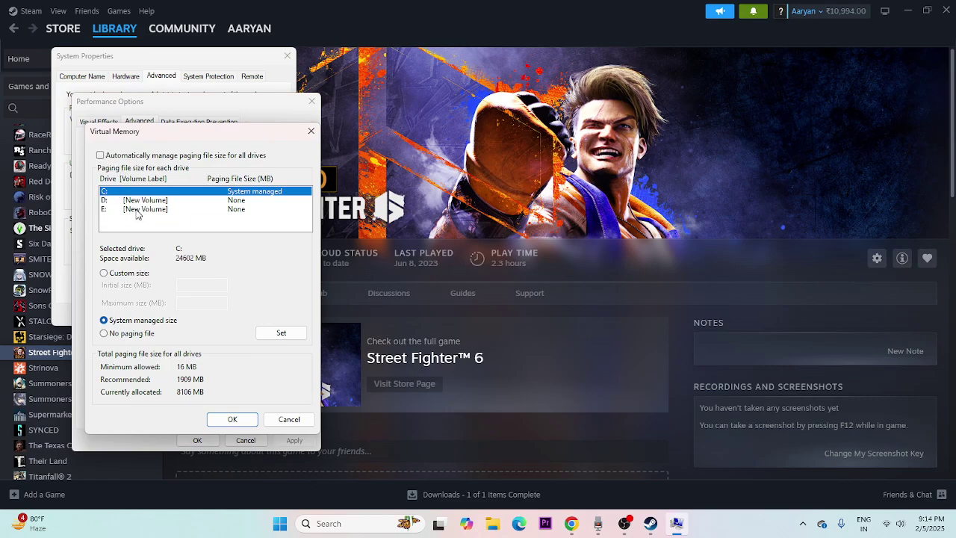
# Step: Choose a custom paging file size for drive E:
pyautogui.click(106, 213)
pyautogui.hotkey('alt', 'n')
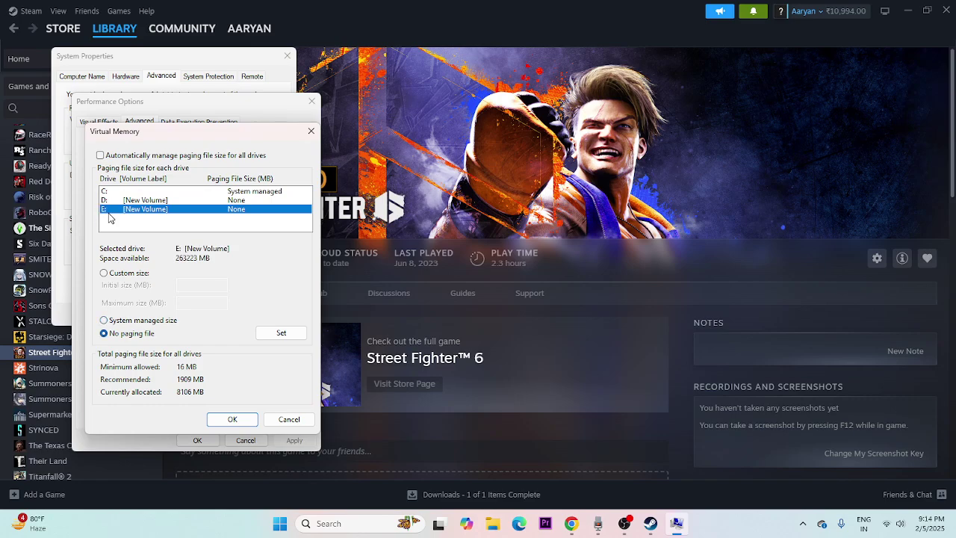
pyautogui.click(104, 274)
# Step: Search Windows for Calculator and open it alongside the Virtual Memory settings
pyautogui.click(339, 533)
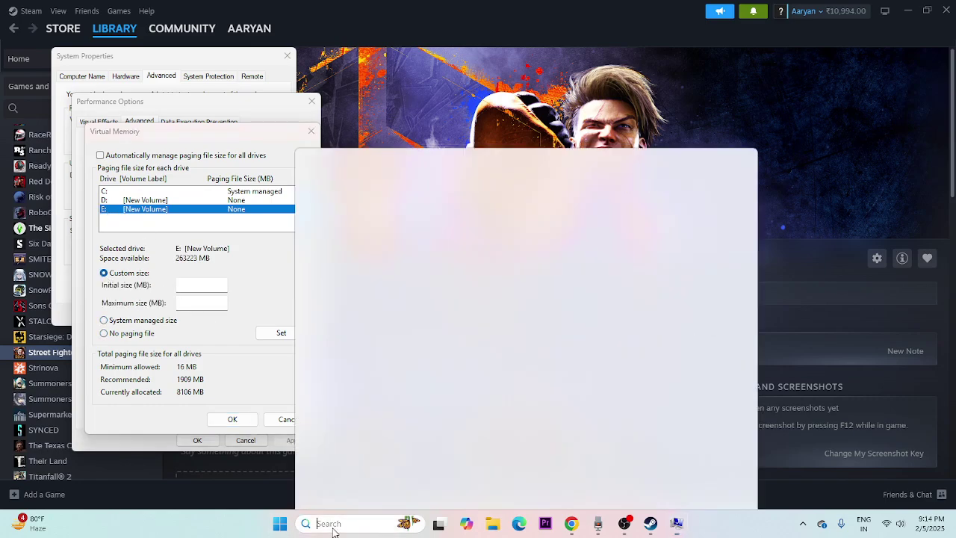
pyautogui.write('CALCUL')
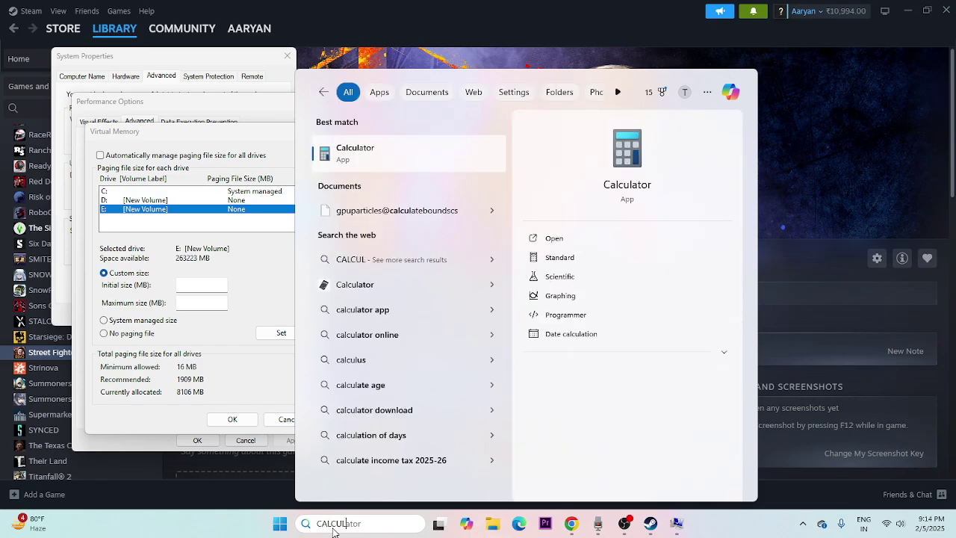
pyautogui.click(365, 165)
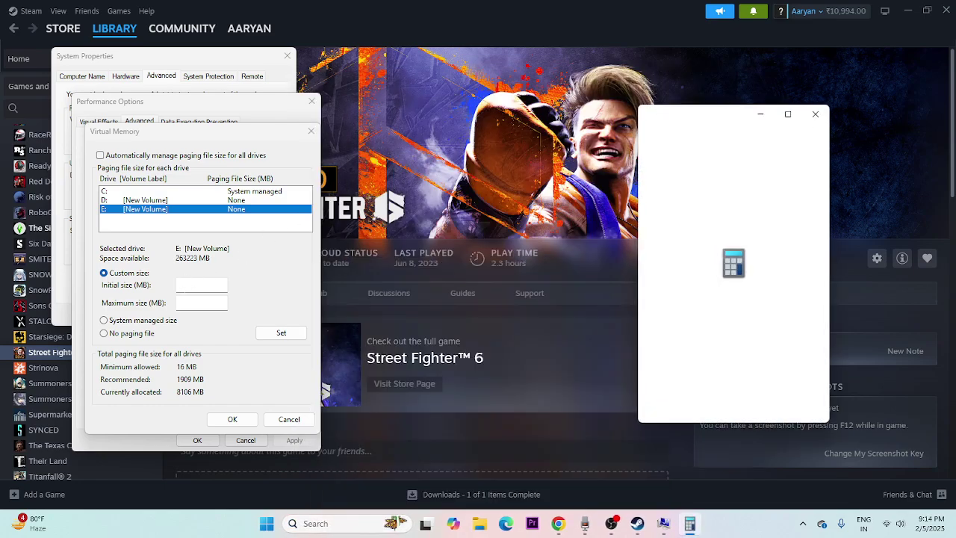
pyautogui.click(180, 284)
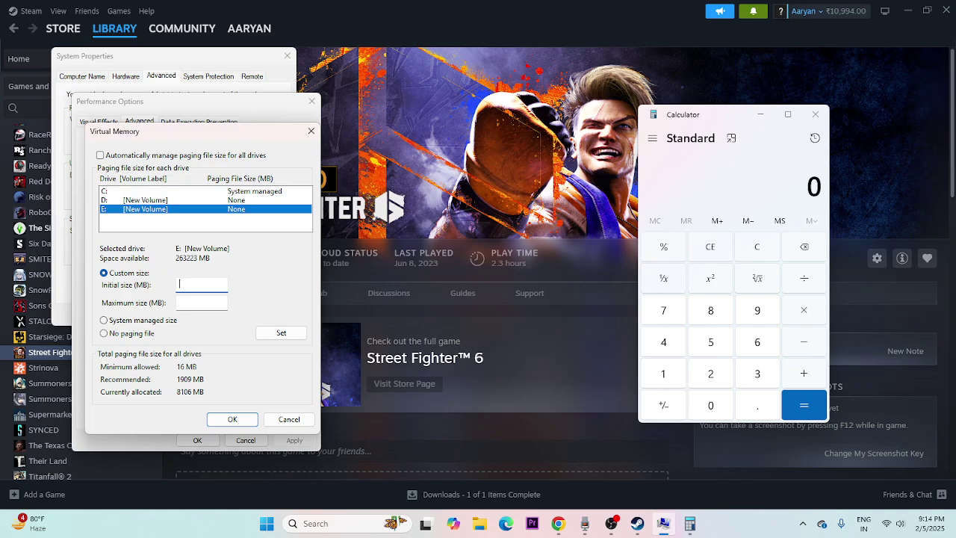
# Step: Calculate 16 × 1024 in Calculator and multiply the result by 1.5
pyautogui.click(676, 381)
pyautogui.write('6')
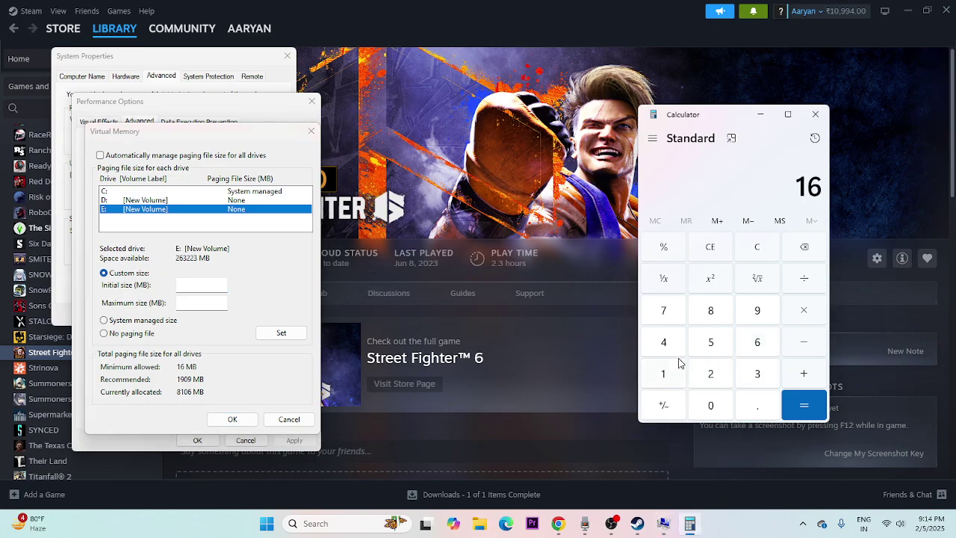
pyautogui.click(793, 323)
pyautogui.click(669, 373)
pyautogui.click(714, 397)
pyautogui.click(711, 376)
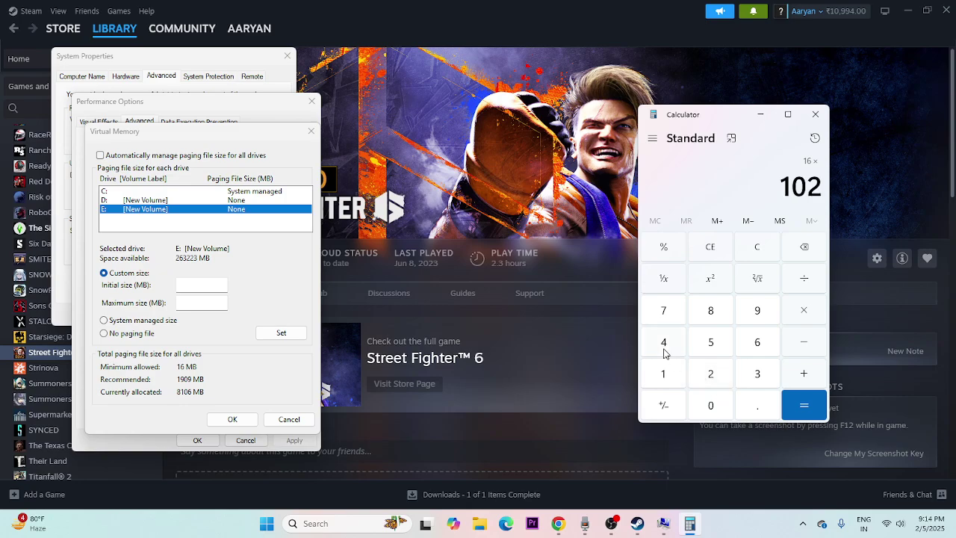
pyautogui.click(664, 350)
pyautogui.click(804, 403)
pyautogui.click(804, 311)
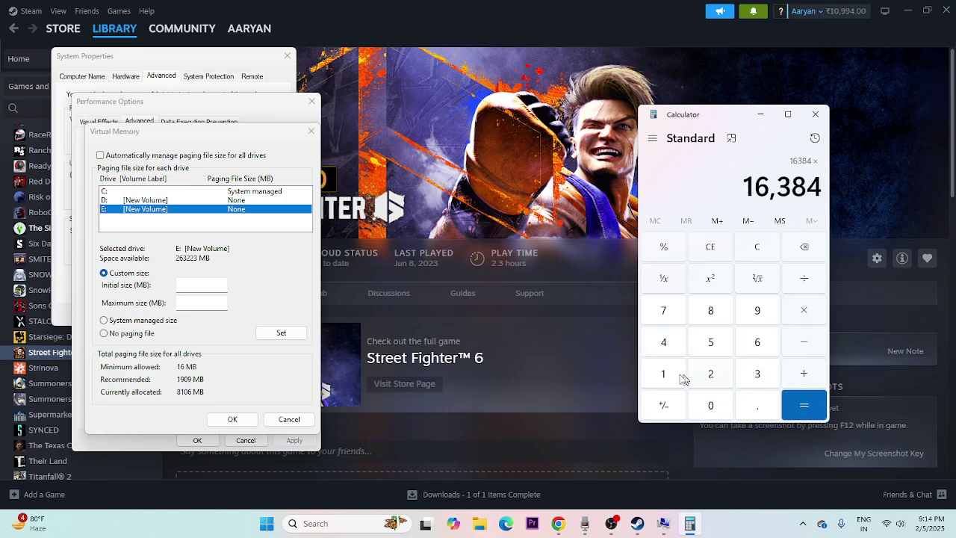
pyautogui.click(681, 378)
pyautogui.click(752, 408)
pyautogui.click(805, 411)
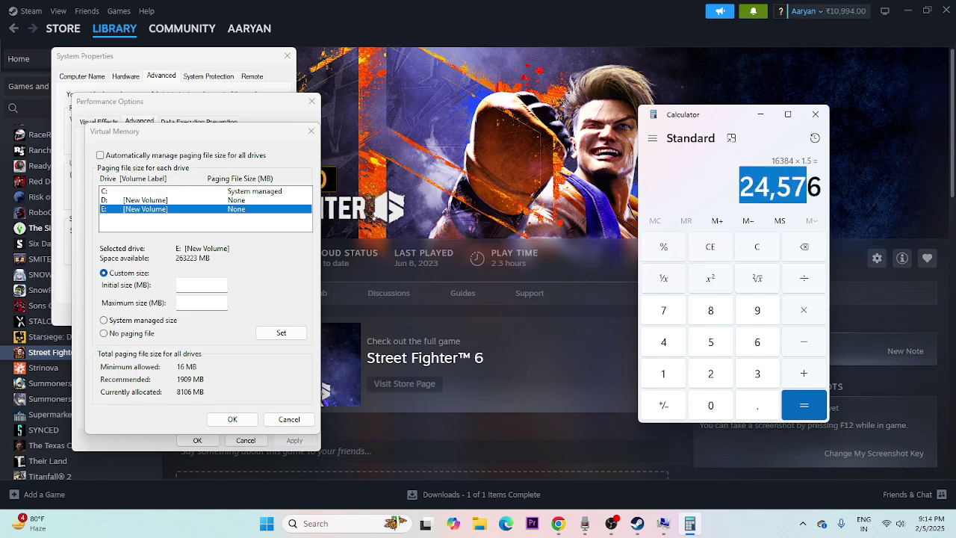
# Step: Copy the Calculator result 24,576 into the initial paging file size for drive E:
pyautogui.rightClick(800, 181)
pyautogui.click(826, 189)
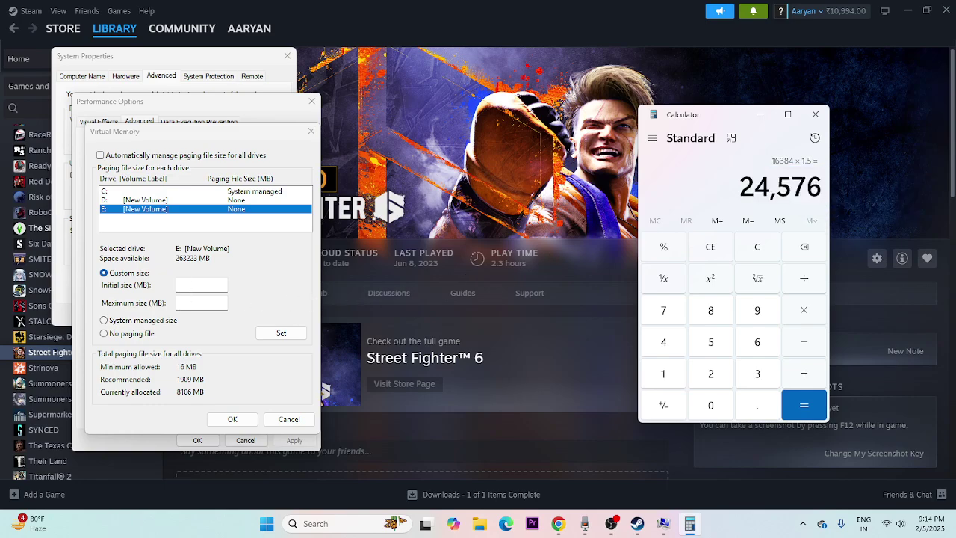
pyautogui.rightClick(187, 284)
pyautogui.click(213, 336)
pyautogui.press('Tab')
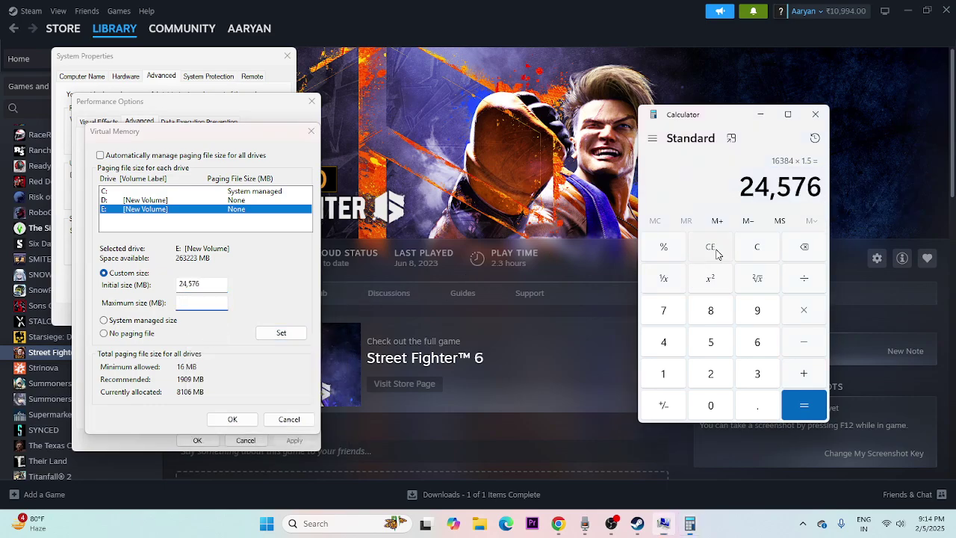
# Step: Clear Calculator, calculate 16 × 1024 and multiply the result by 3
pyautogui.click(717, 254)
pyautogui.click(664, 372)
pyautogui.click(756, 344)
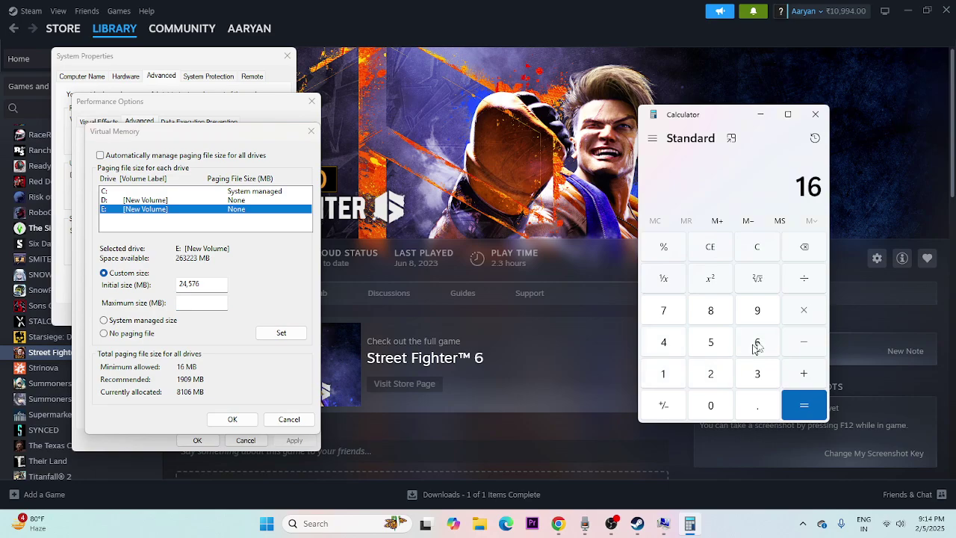
pyautogui.click(817, 310)
pyautogui.click(674, 378)
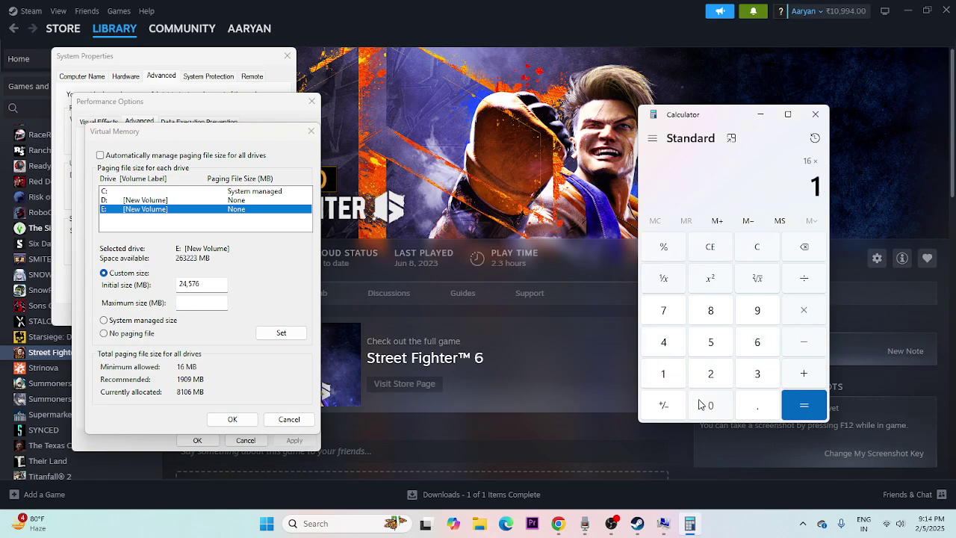
pyautogui.click(706, 405)
pyautogui.click(710, 373)
pyautogui.click(663, 342)
pyautogui.click(802, 404)
pyautogui.click(802, 322)
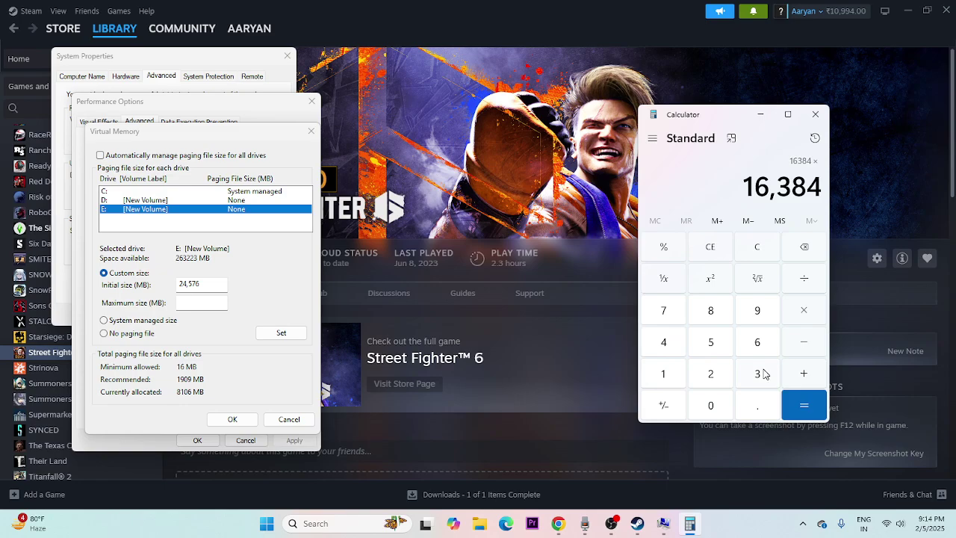
pyautogui.click(760, 373)
pyautogui.click(803, 403)
# Step: Copy the result 49,152 into the maximum paging file size for drive E:, and confirm the Virtual Memory and Performance Options dialogs
pyautogui.moveTo(745, 187); pyautogui.dragTo(822, 189)
pyautogui.press('super+c')
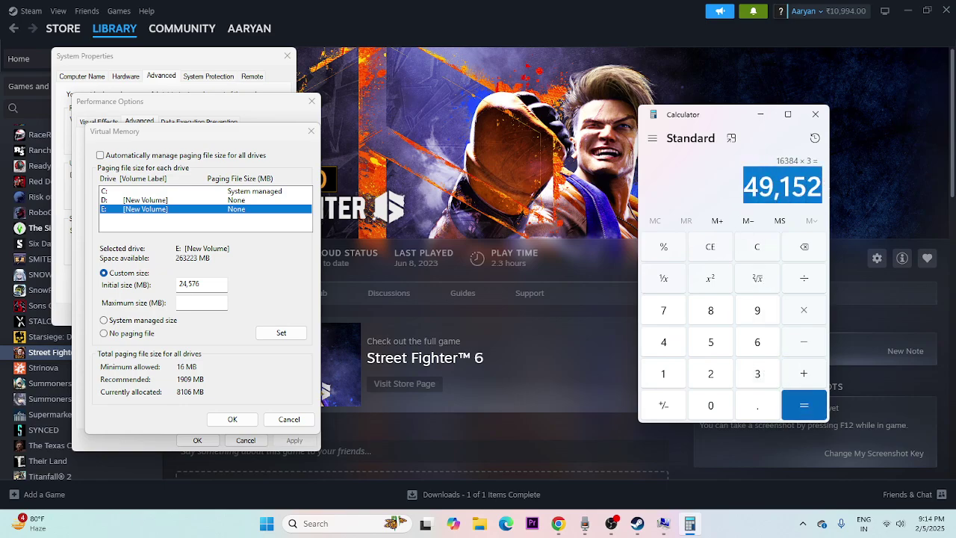
pyautogui.rightClick(206, 303)
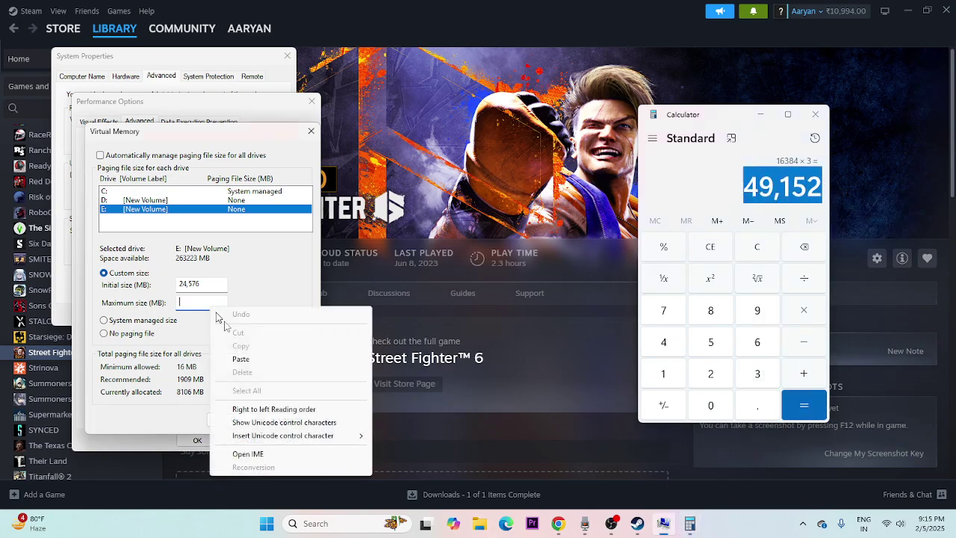
pyautogui.click(232, 360)
pyautogui.click(247, 425)
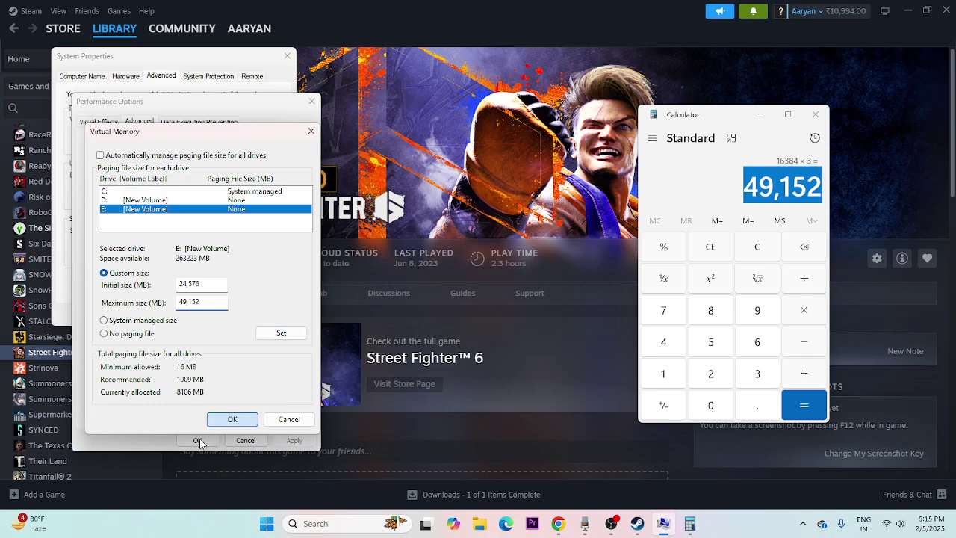
pyautogui.click(198, 441)
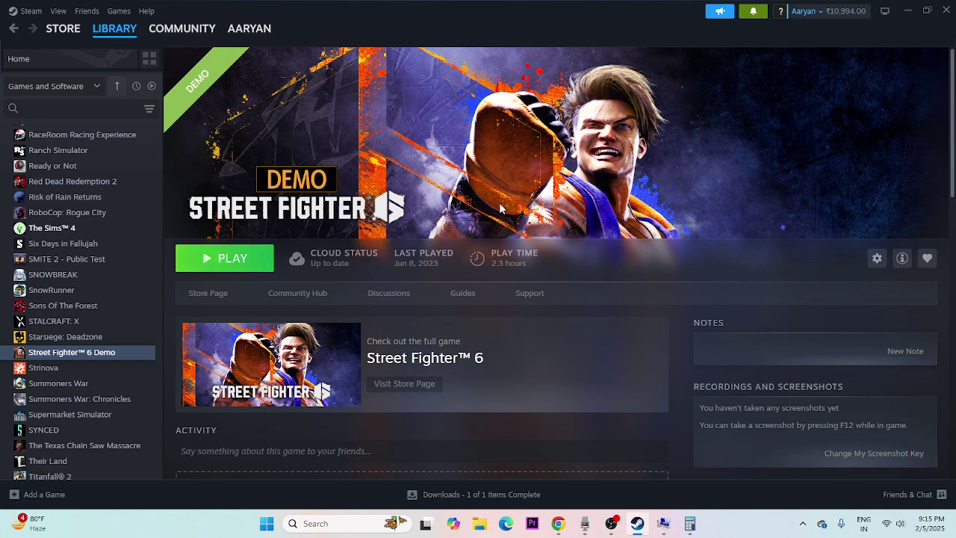
# Step: Switch to Chrome and find NVIDIA drivers for GeForce, GeForce 16 Series, GeForce GTX 1650, Windows 11, English (US)
pyautogui.click(558, 523)
pyautogui.scroll(1, 733, 192)
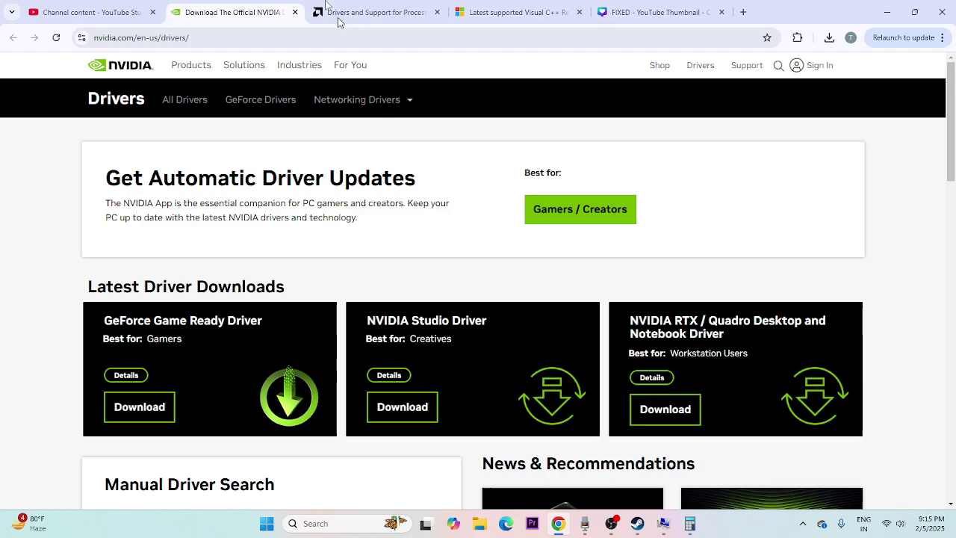
pyautogui.scroll(-5, 432, 181)
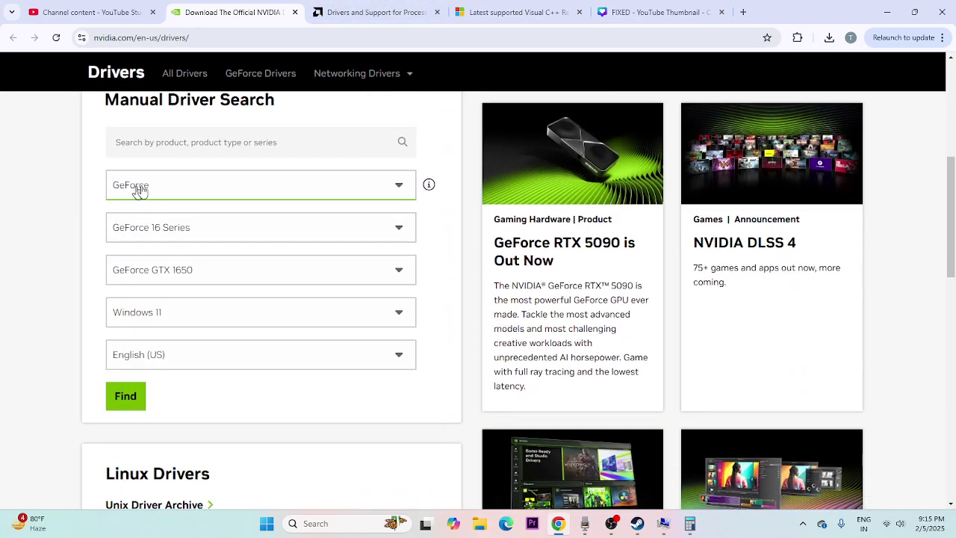
pyautogui.click(139, 187)
pyautogui.click(144, 186)
pyautogui.click(159, 230)
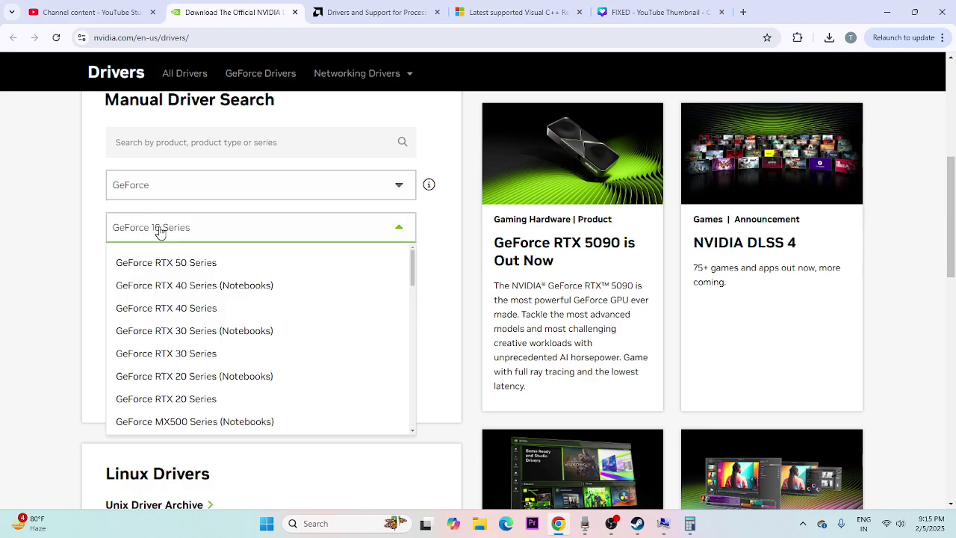
pyautogui.click(159, 232)
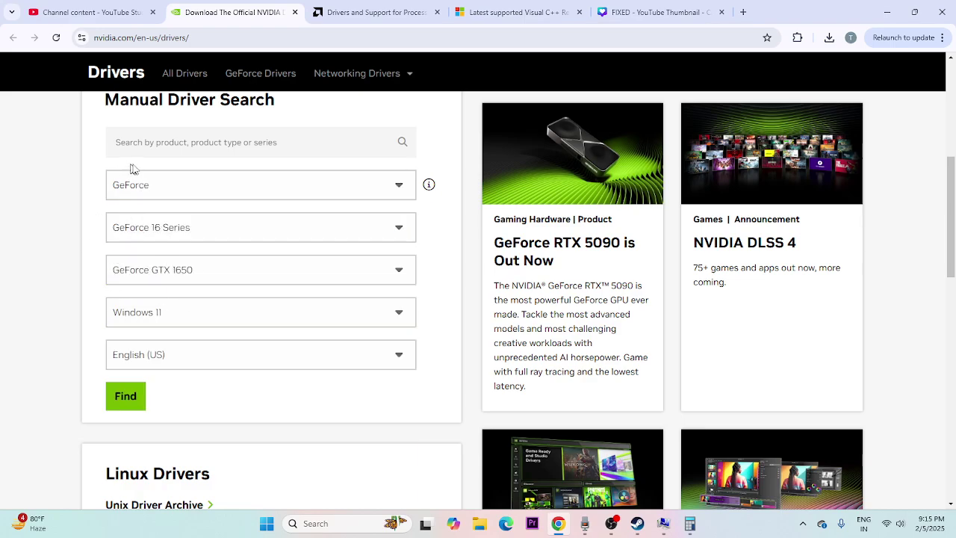
pyautogui.click(123, 396)
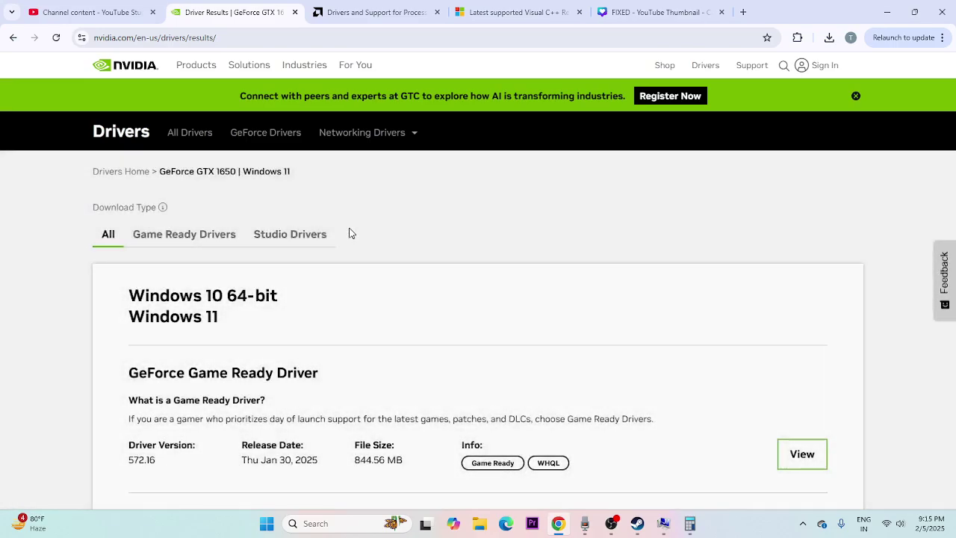
# Step: Examine the supported Windows versions and the GeForce Game Ready Driver entry in the NVIDIA results
pyautogui.scroll(-1, 349, 234)
pyautogui.moveTo(243, 233); pyautogui.dragTo(154, 210)
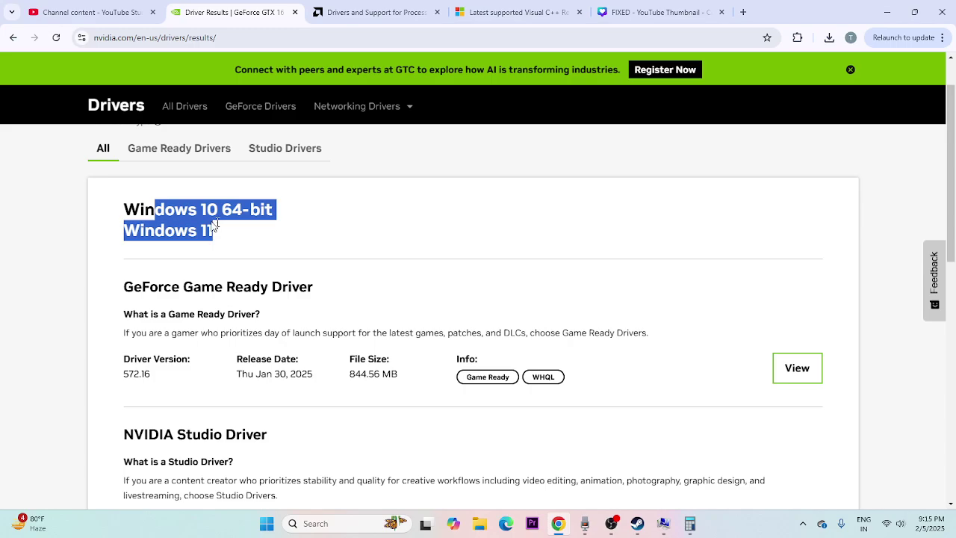
pyautogui.click(233, 228)
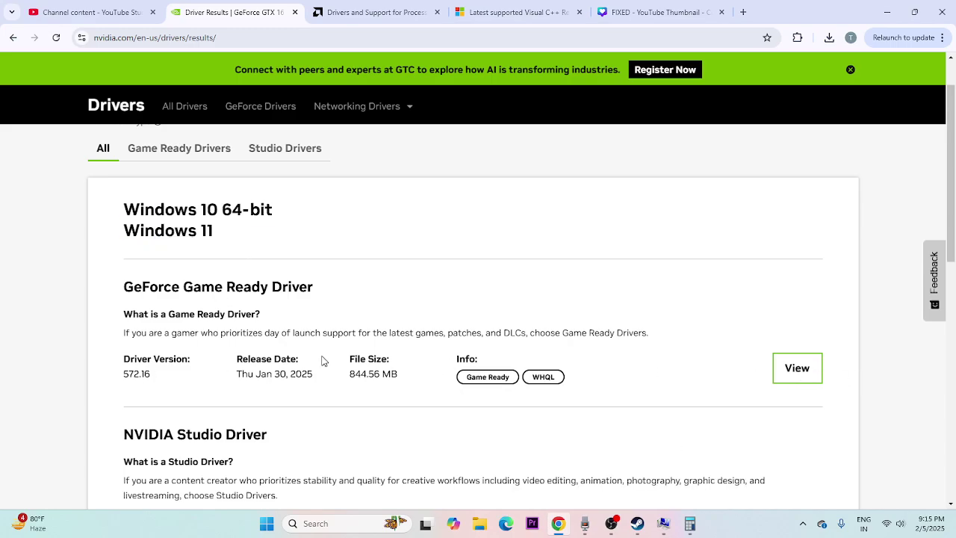
# Step: Look up AMD drivers for Graphics, Radeon RX, Radeon RX 5000 Series, model AMD Radeon RX 5700
pyautogui.click(363, 12)
pyautogui.scroll(-5, 202, 252)
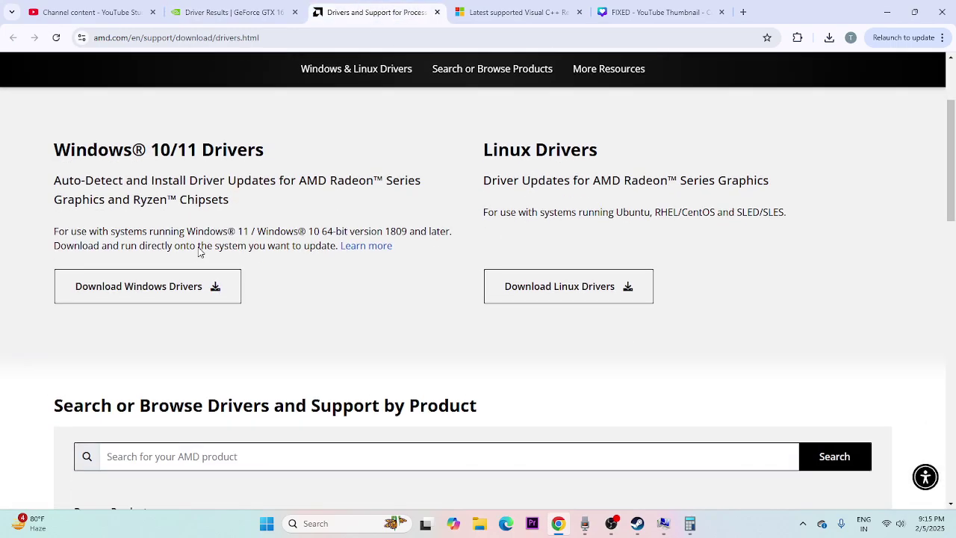
pyautogui.scroll(-2, 85, 234)
pyautogui.click(97, 211)
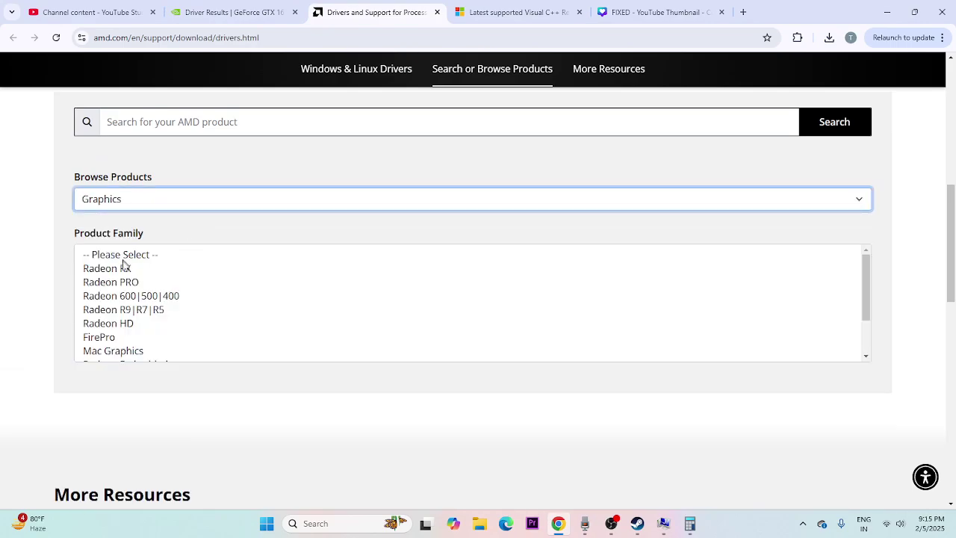
pyautogui.click(113, 271)
pyautogui.click(132, 351)
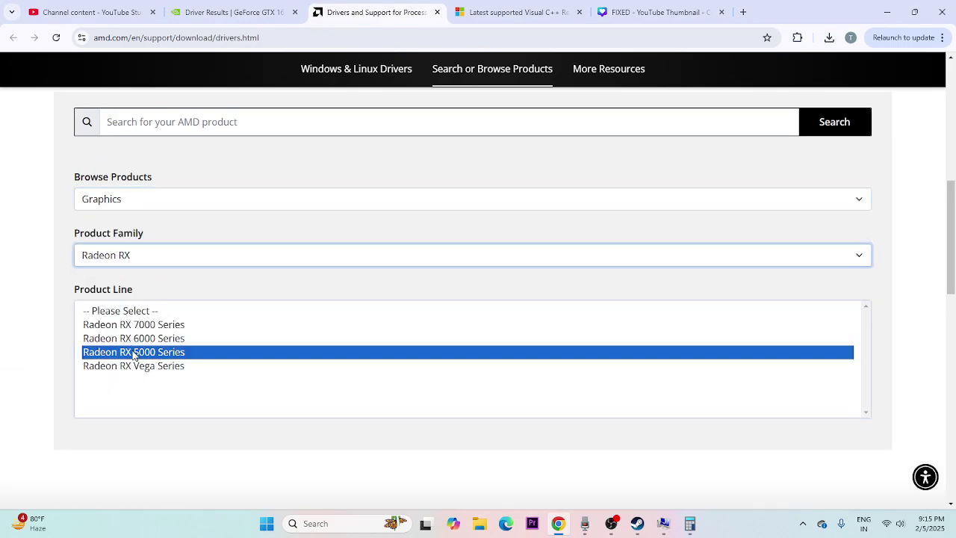
pyautogui.click(154, 408)
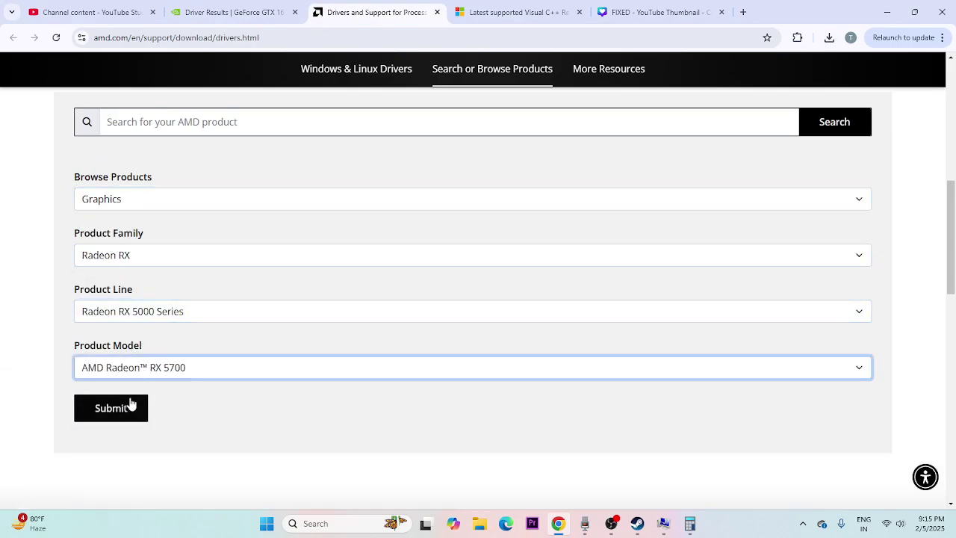
pyautogui.click(128, 404)
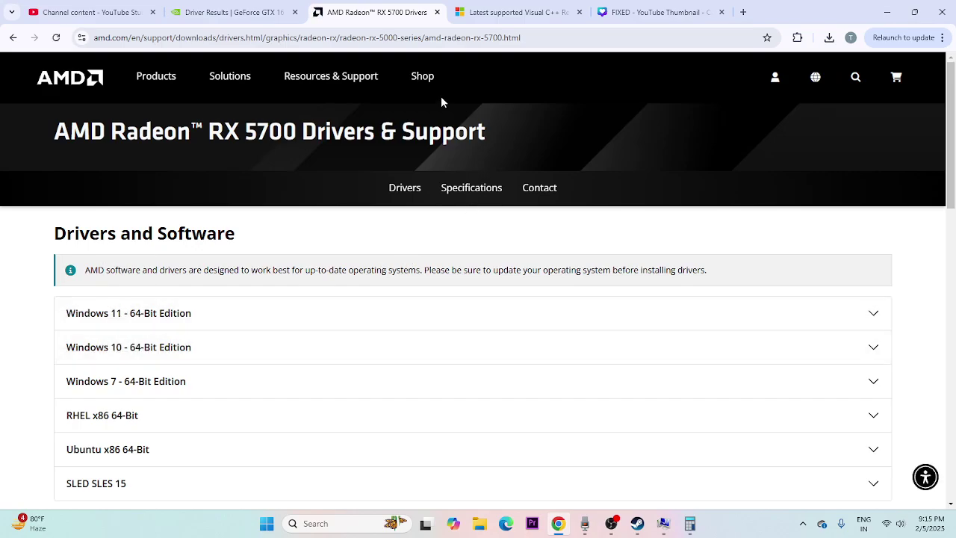
# Step: Examine the X86 and X64 download links on the Microsoft Visual C++ Redistributable page, and minimize the browser
pyautogui.click(497, 9)
pyautogui.moveTo(544, 205); pyautogui.dragTo(257, 184)
pyautogui.click(469, 199)
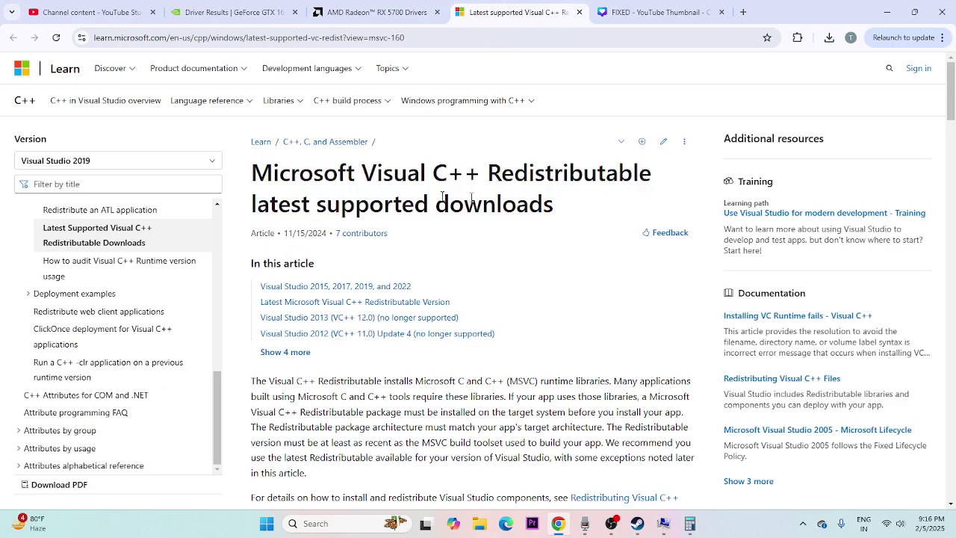
pyautogui.scroll(-10, 276, 187)
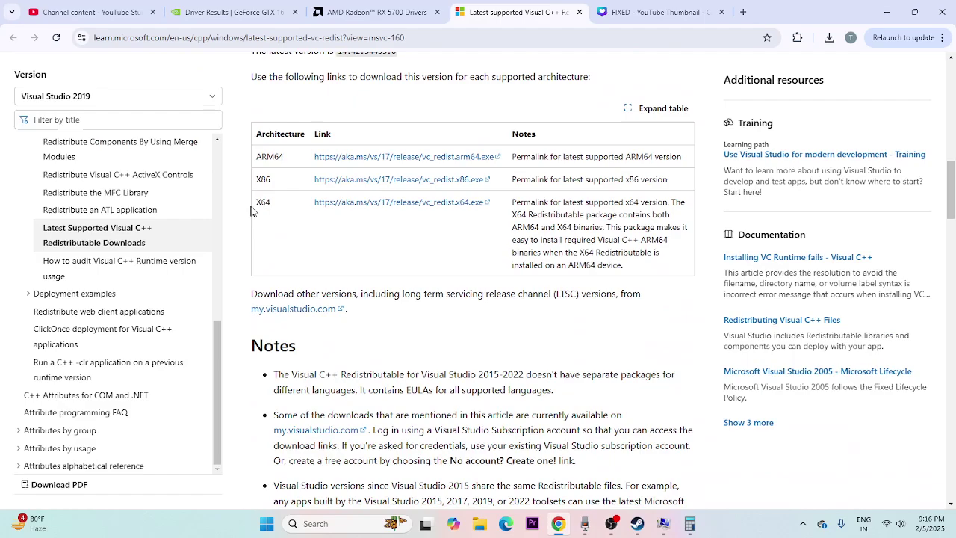
pyautogui.moveTo(255, 201); pyautogui.dragTo(272, 182)
pyautogui.click(284, 224)
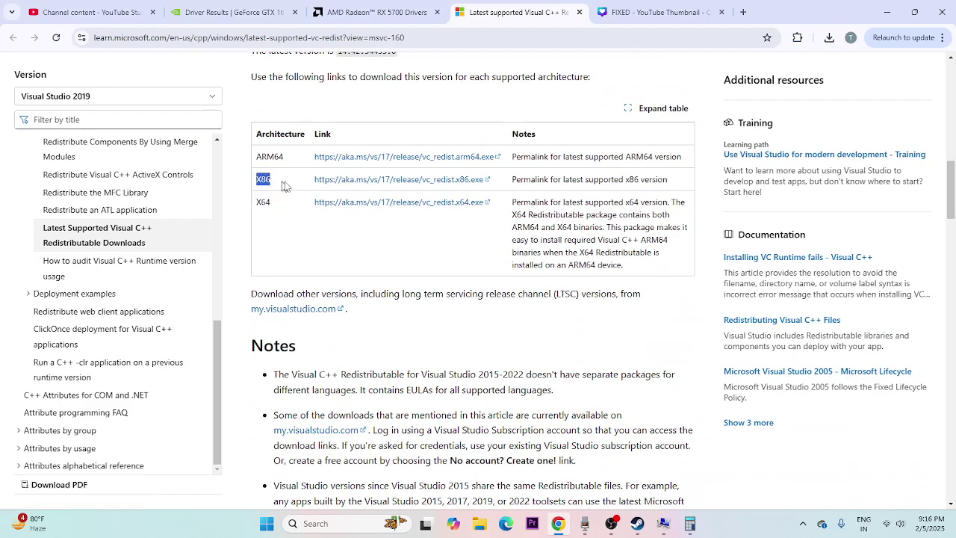
pyautogui.click(332, 245)
pyautogui.click(886, 6)
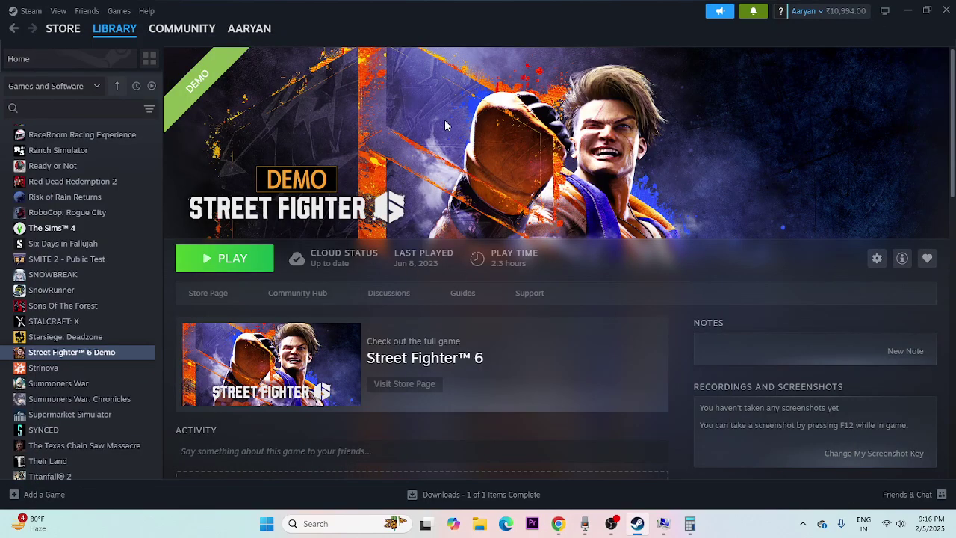
# Step: Verify the integrity of the Street Fighter 6 Demo's installed files in Steam and close its properties
pyautogui.rightClick(43, 358)
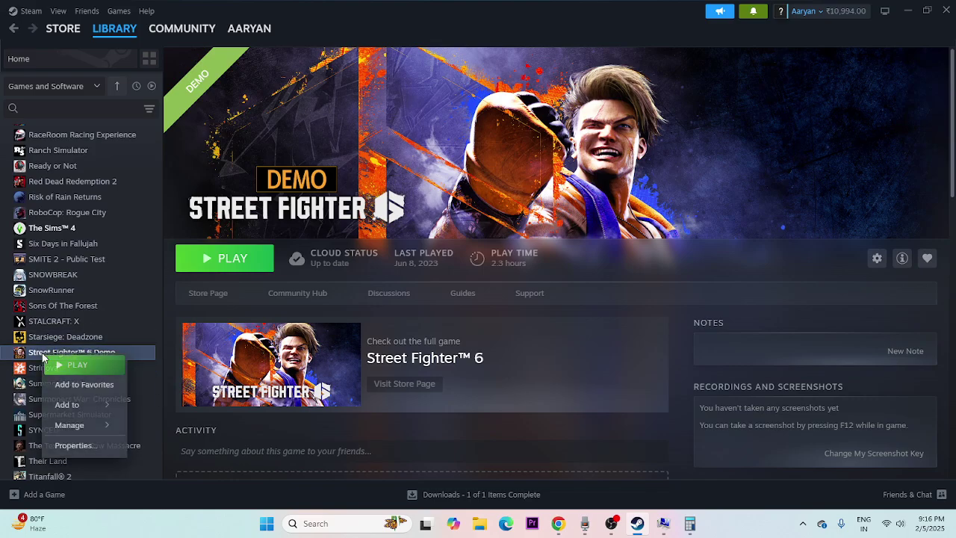
pyautogui.click(68, 445)
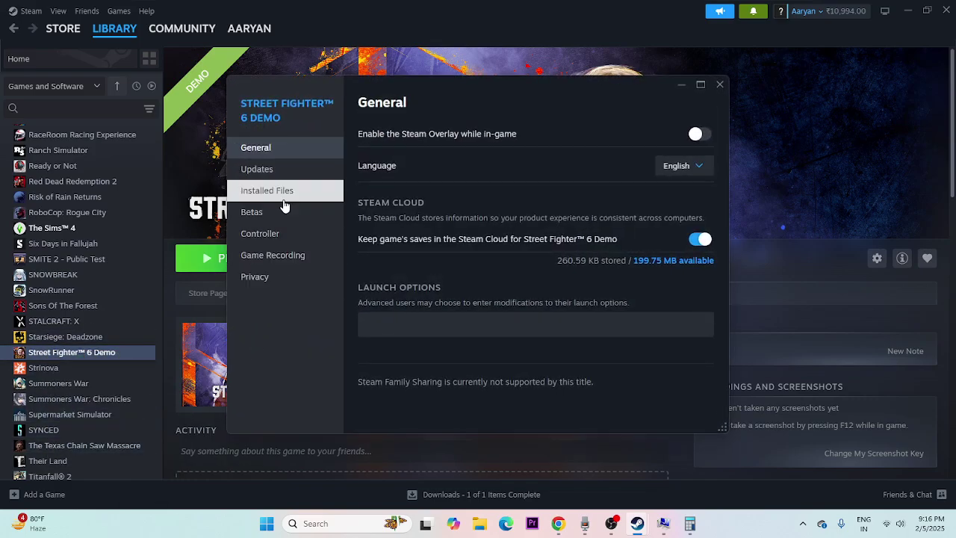
pyautogui.click(284, 199)
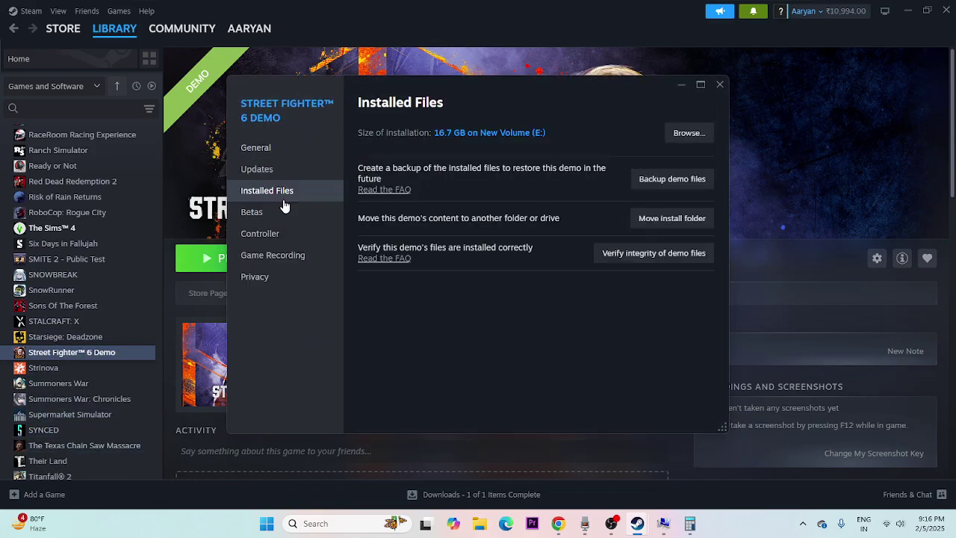
pyautogui.click(656, 254)
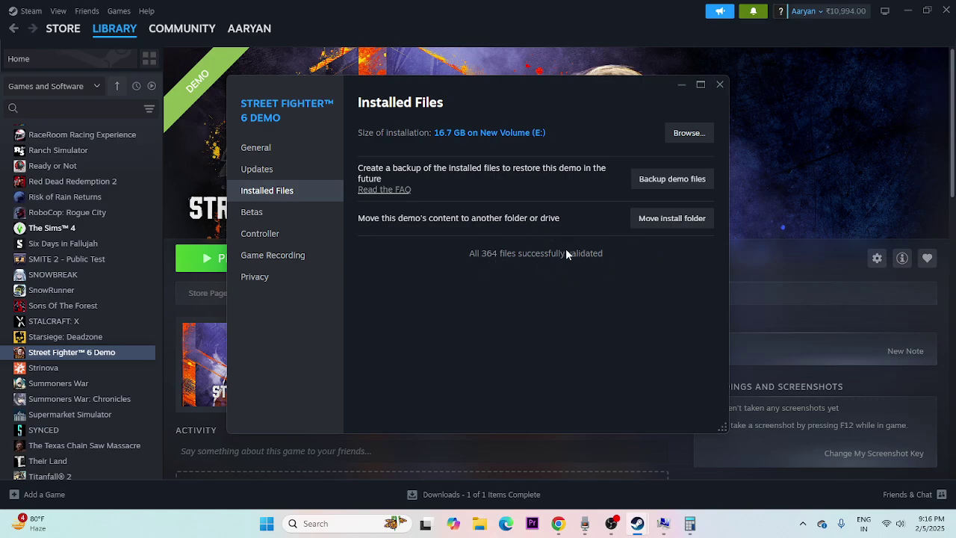
pyautogui.click(720, 85)
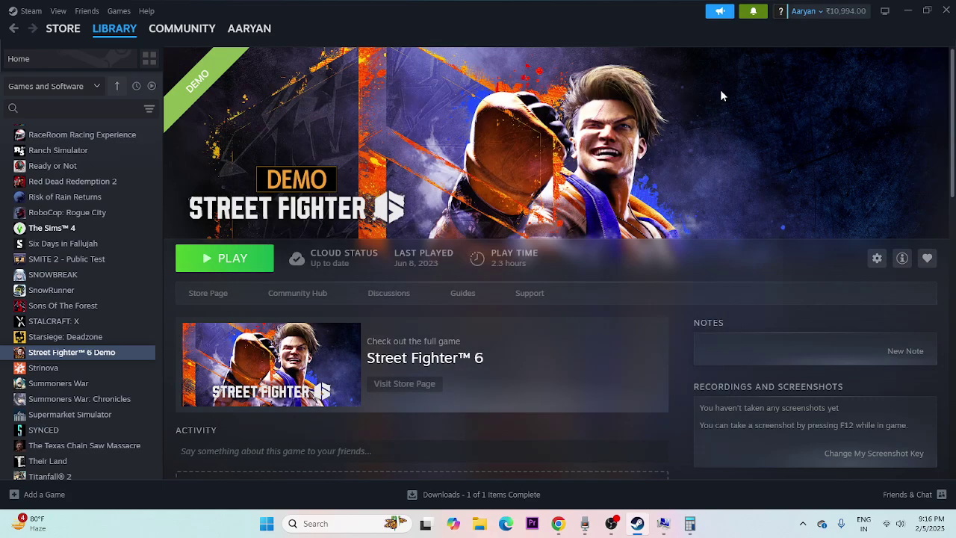
# Step: View the Manage options for Street Fighter 6 Demo, and check the available drives under This PC in File Explorer
pyautogui.rightClick(57, 357)
pyautogui.moveTo(104, 425)
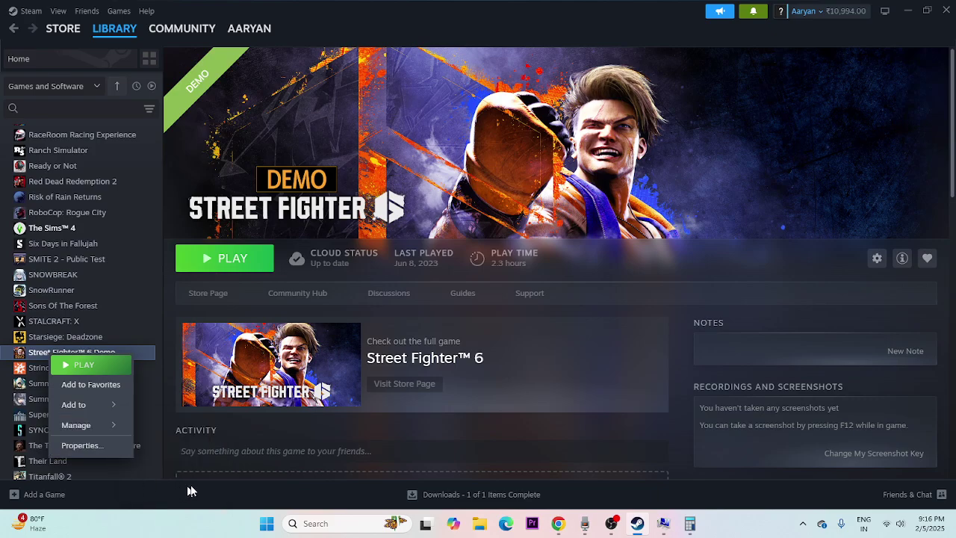
pyautogui.click(480, 523)
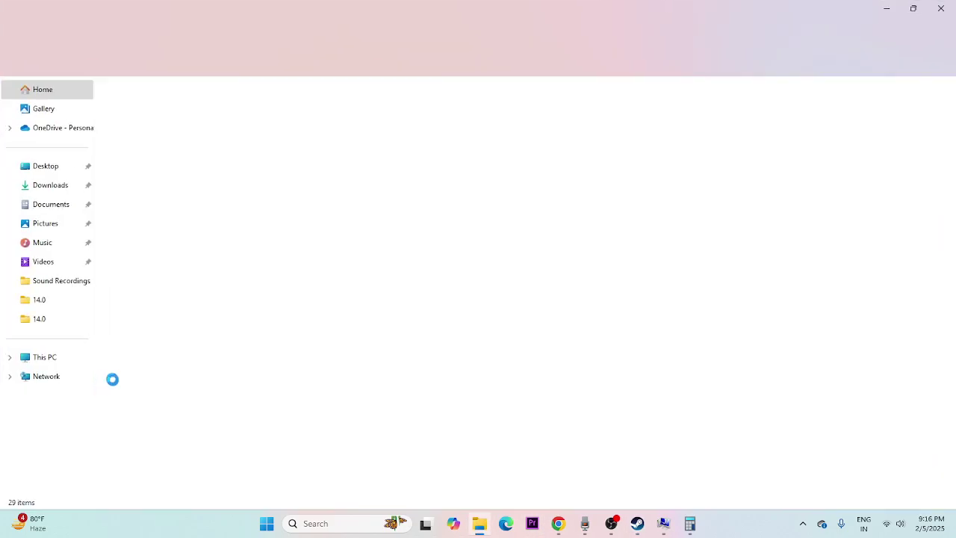
pyautogui.click(63, 364)
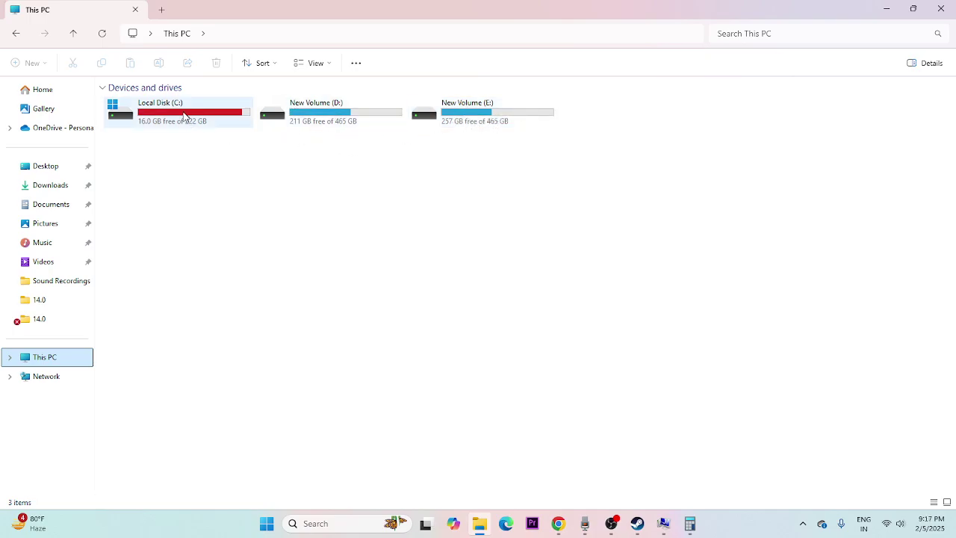
pyautogui.click(941, 9)
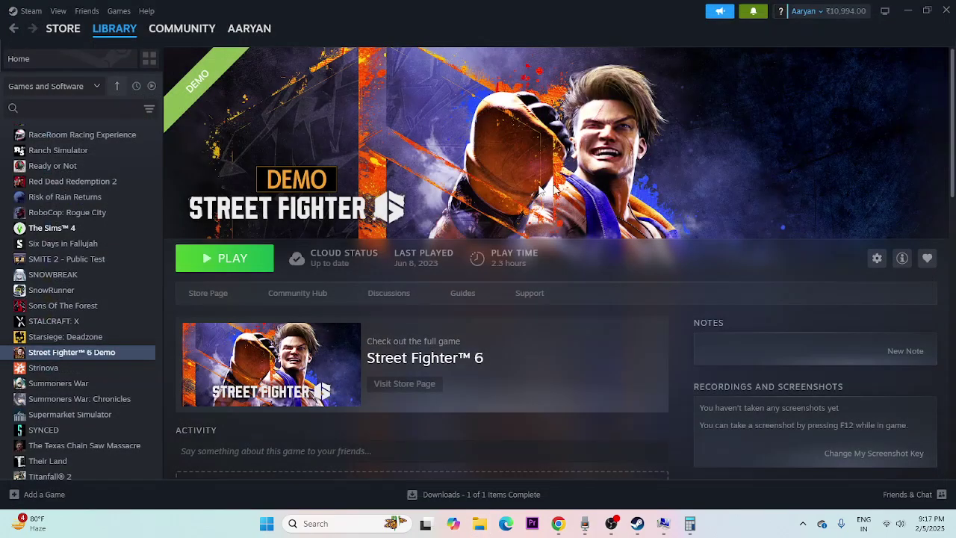